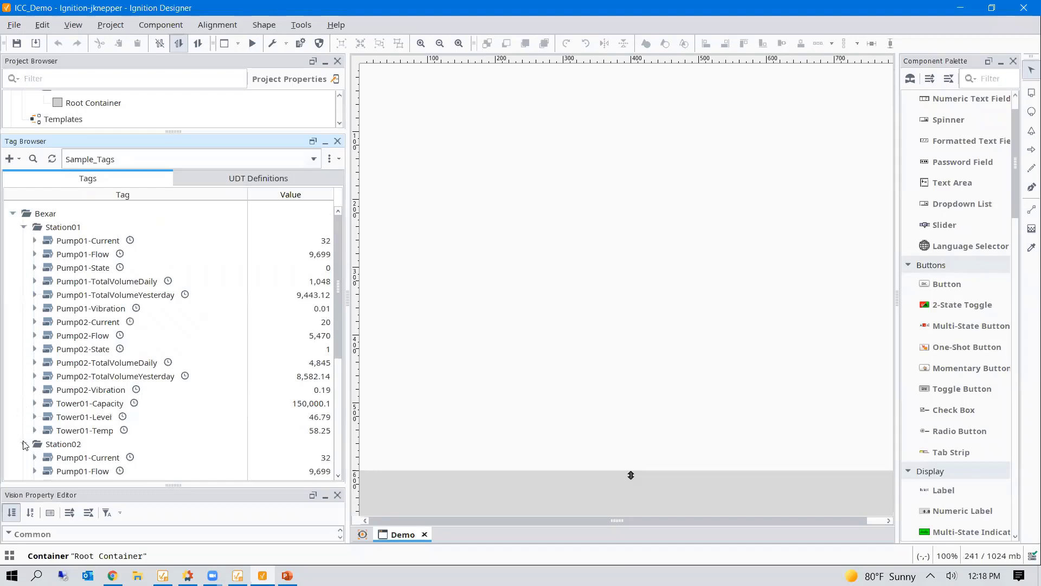
- Collapse the Station02 and Station01 tag folders, then bring up the Gateway home page in Chrome
{"action": "left_click", "coordinate": [23, 443]}
{"action": "left_click", "coordinate": [24, 227]}
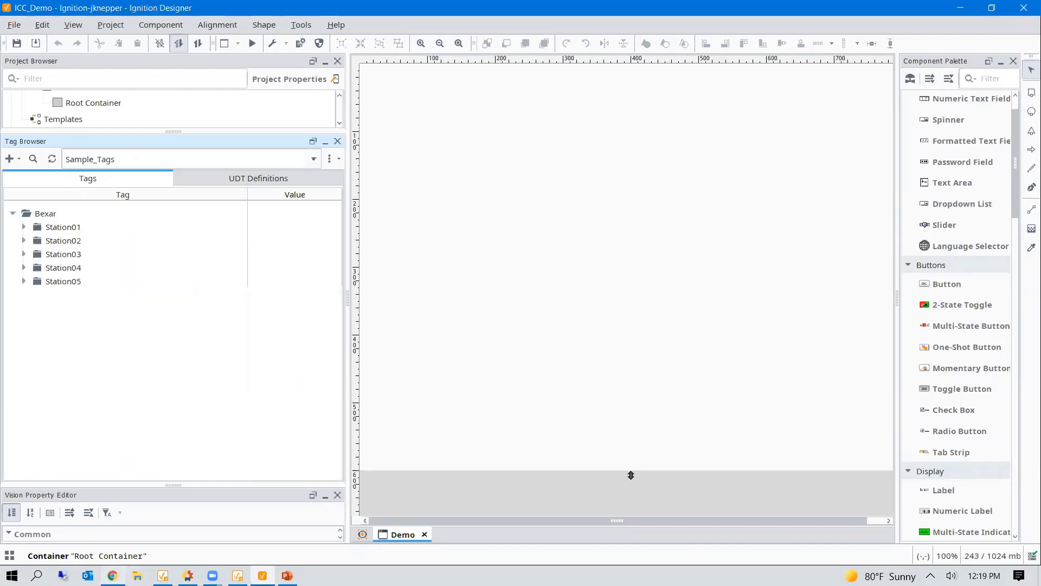
{"action": "left_click", "coordinate": [112, 575]}
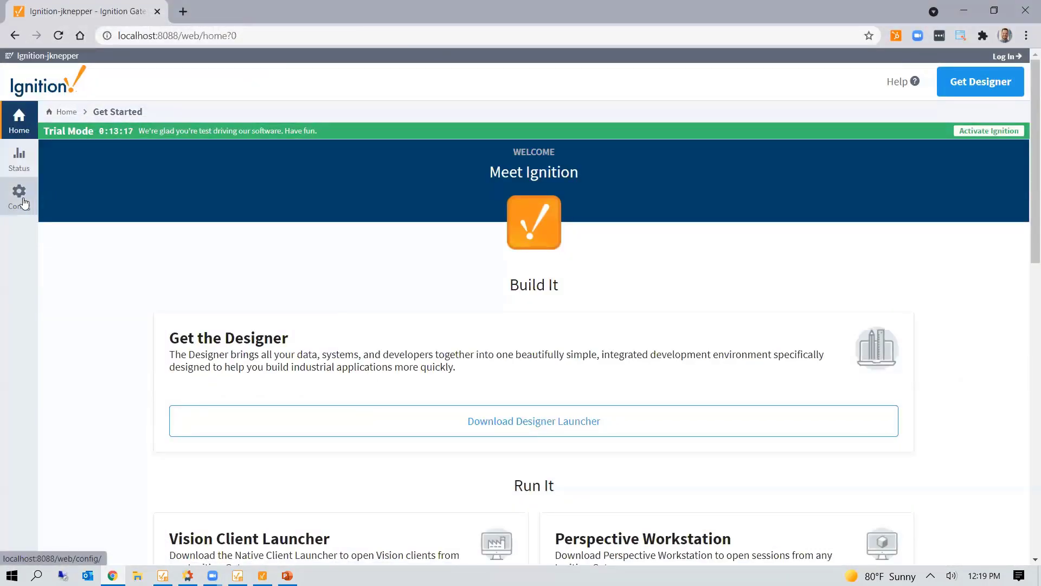
- Log in to the Gateway's Config section with the administrator username and password
{"action": "left_click", "coordinate": [24, 202]}
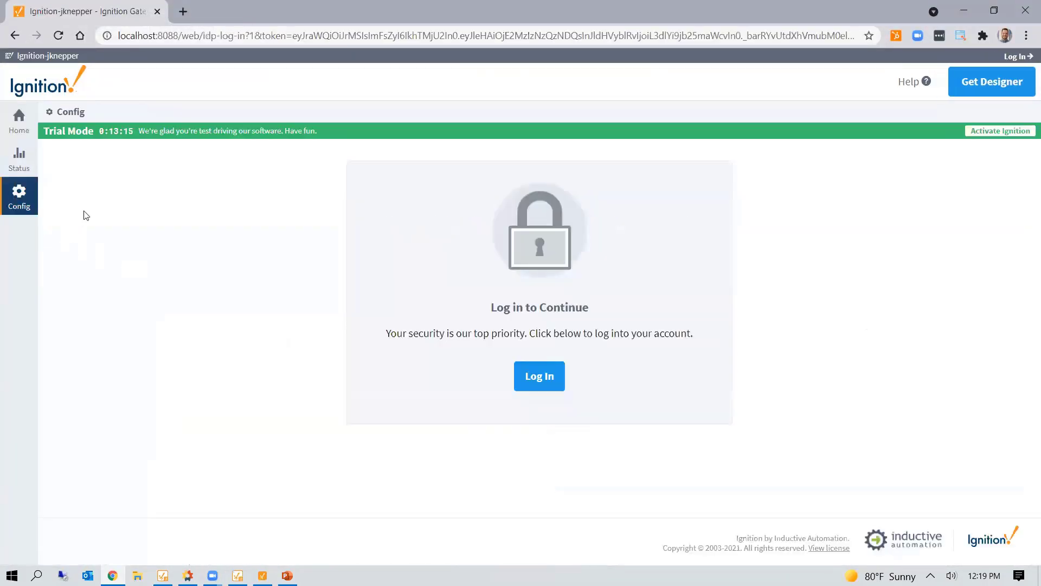
{"action": "left_click", "coordinate": [544, 372]}
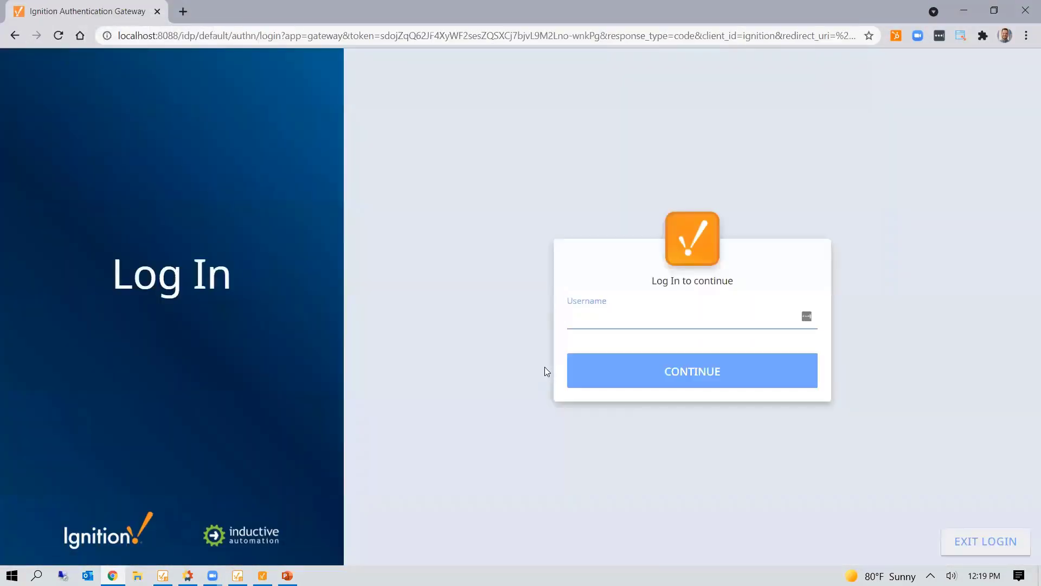
{"action": "type", "text": "admin"}
{"action": "key", "text": "Return"}
{"action": "type", "text": "password"}
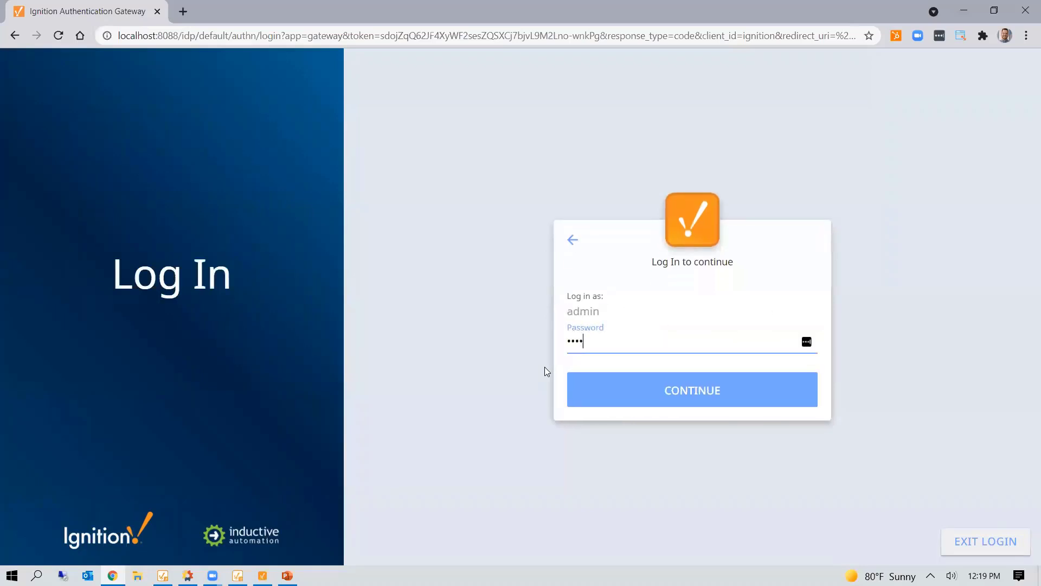
{"action": "key", "text": "Return"}
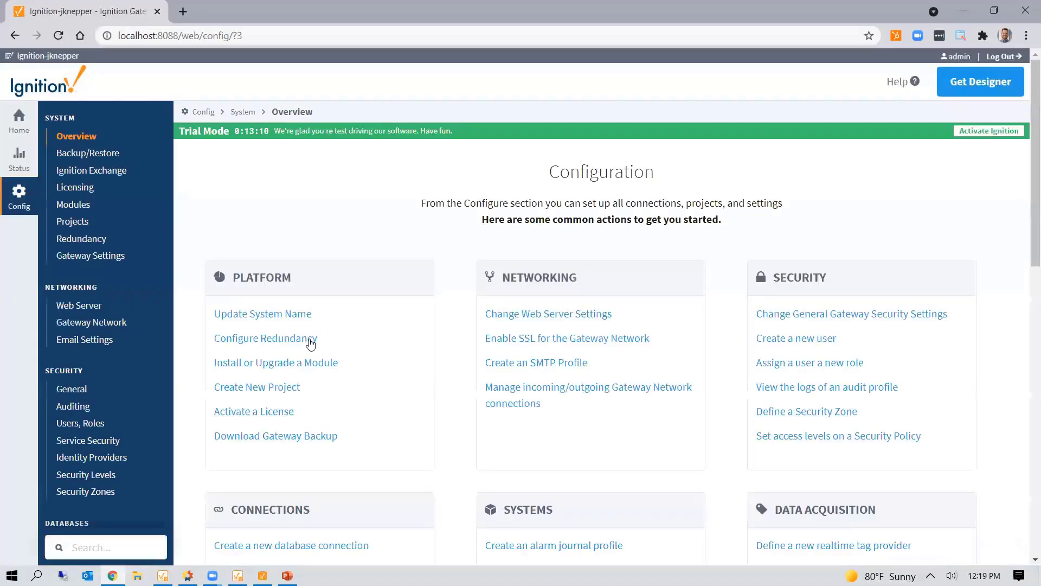
- Go to the Canary Collectors page listing the BexarDemo collector
{"action": "scroll", "coordinate": [144, 324], "scroll_direction": "down", "scroll_amount": 2}
{"action": "scroll", "coordinate": [144, 328], "scroll_direction": "down", "scroll_amount": 8}
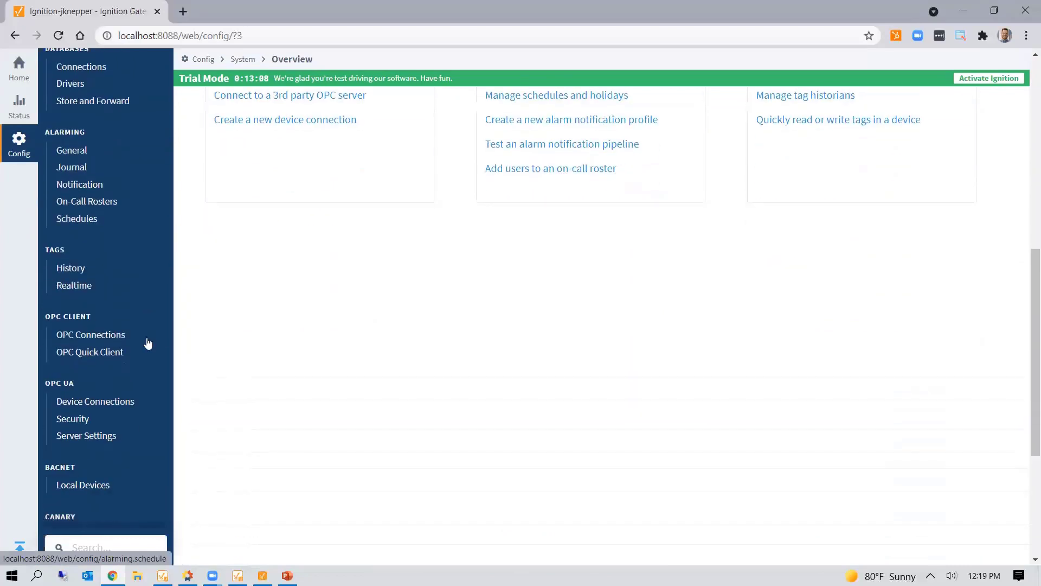
{"action": "left_click", "coordinate": [101, 331]}
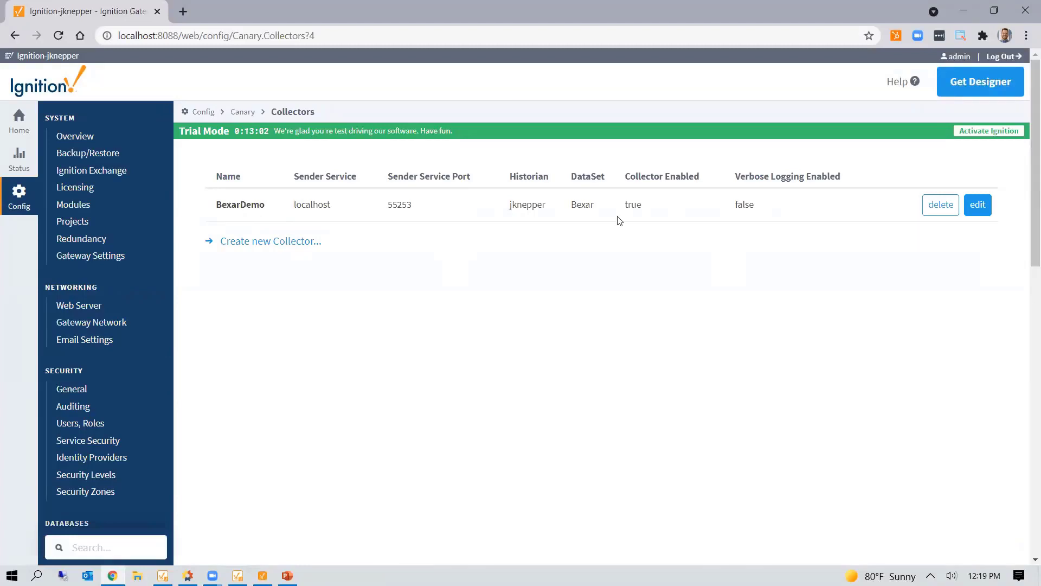
- Append CanaryHIST1.canarylabs.online to BexarDemo's Historian field and save the collector
{"action": "left_click", "coordinate": [984, 209]}
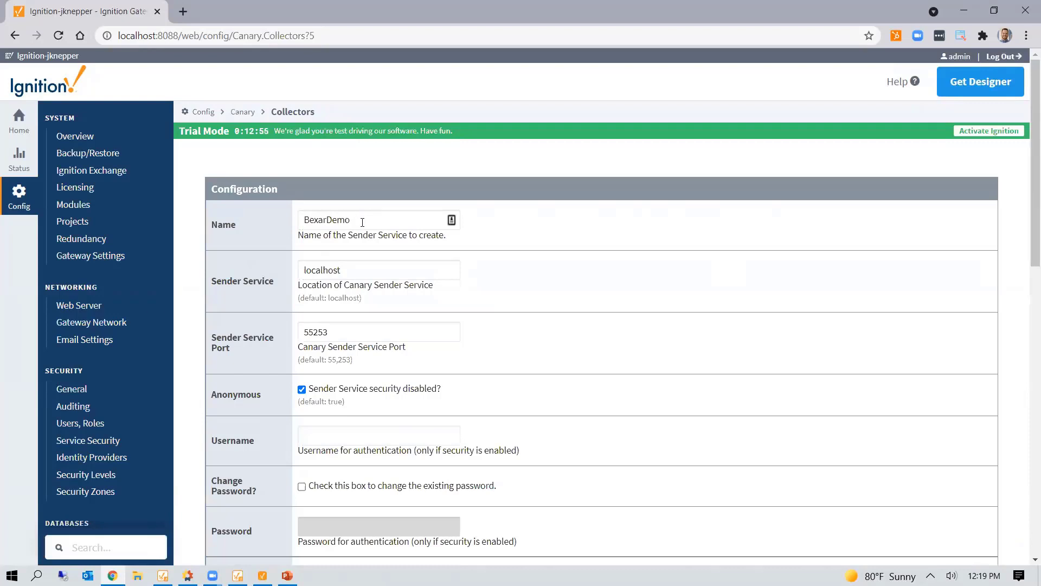
{"action": "scroll", "coordinate": [530, 279], "scroll_direction": "down", "scroll_amount": 1}
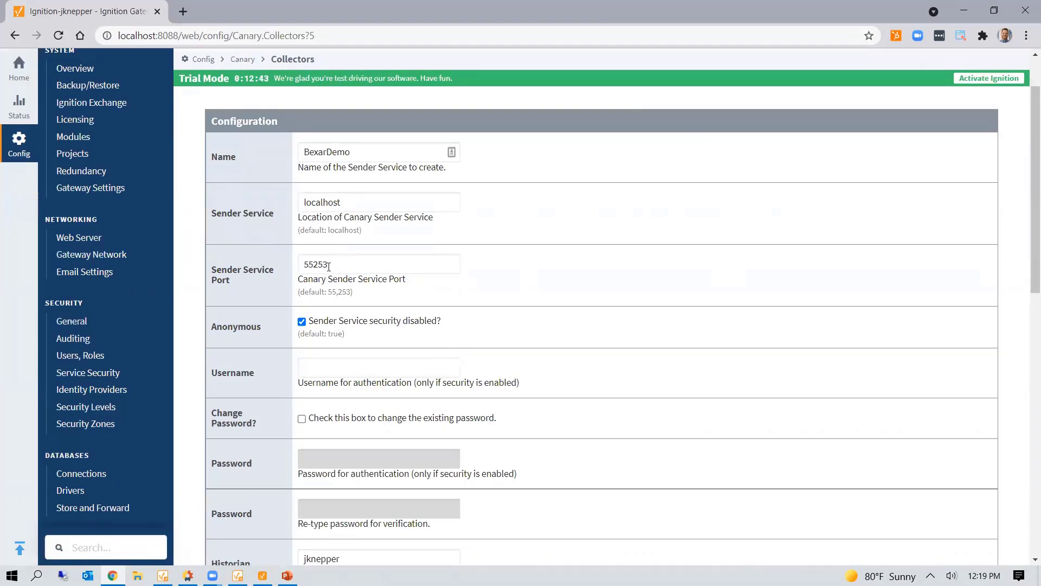
{"action": "scroll", "coordinate": [331, 269], "scroll_direction": "down", "scroll_amount": 4}
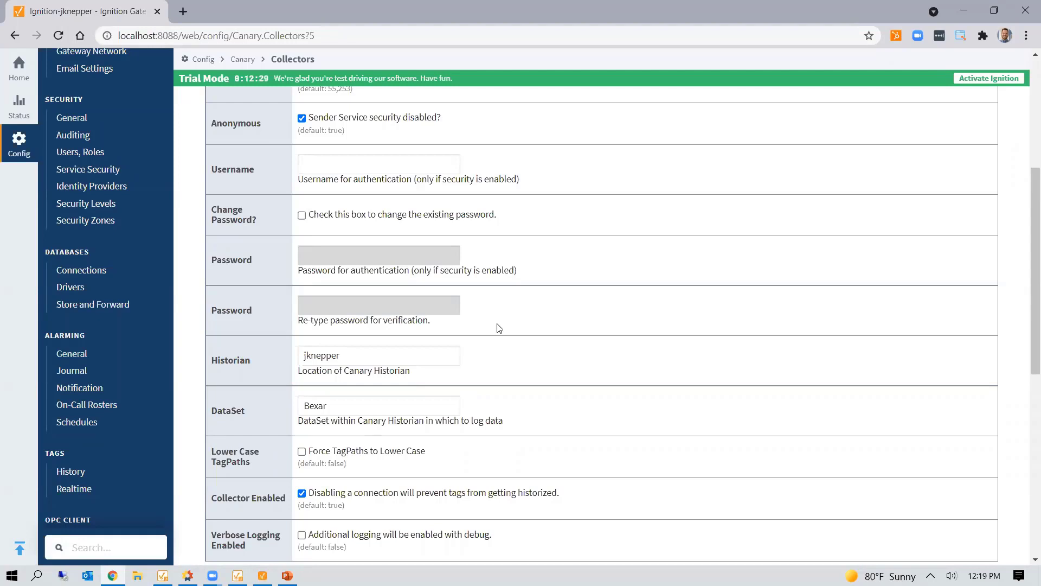
{"action": "scroll", "coordinate": [499, 327], "scroll_direction": "down", "scroll_amount": 3}
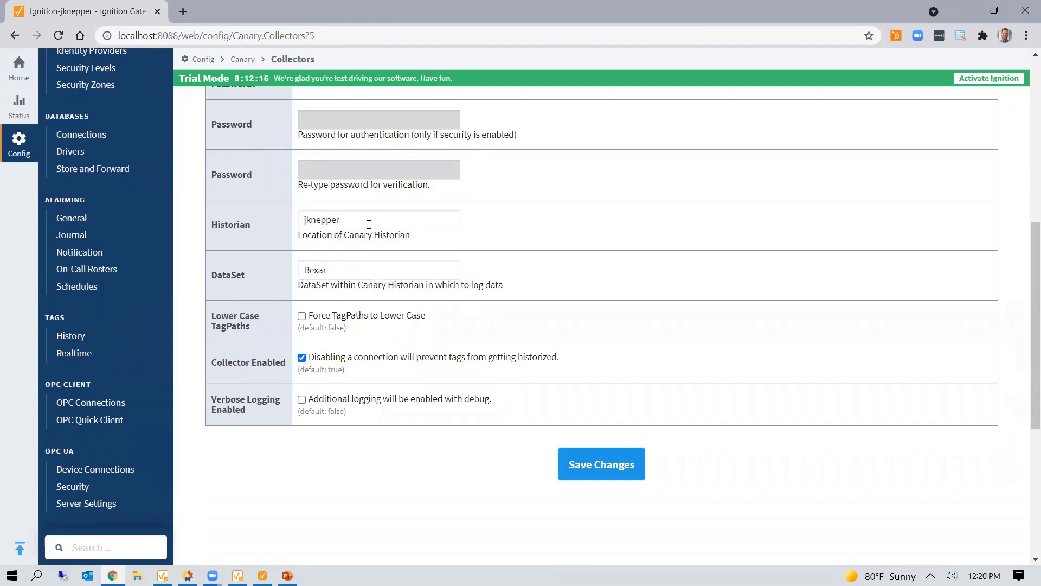
{"action": "left_click", "coordinate": [369, 225]}
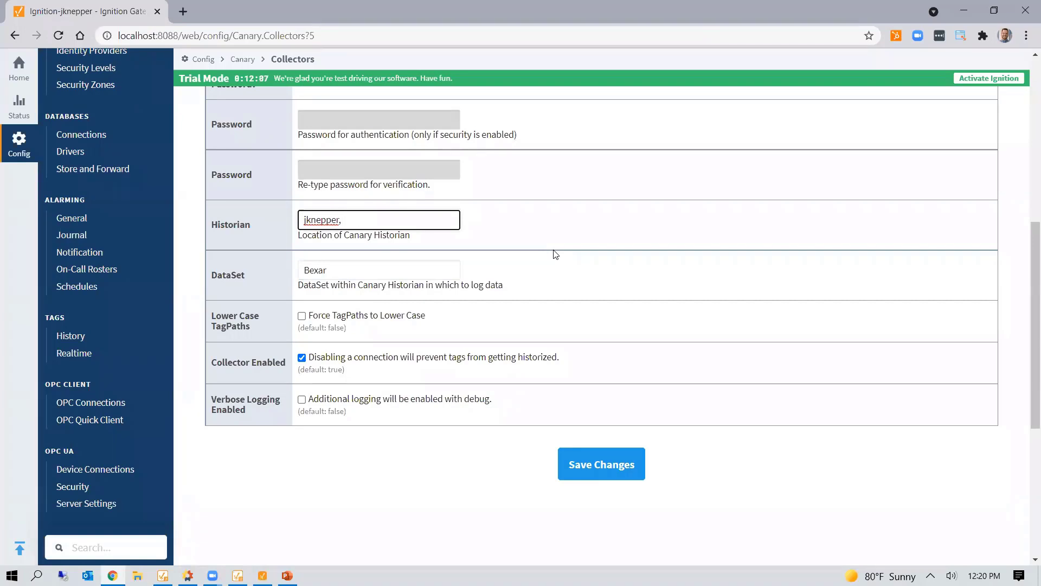
{"action": "type", "text": "CanaryHIST1"}
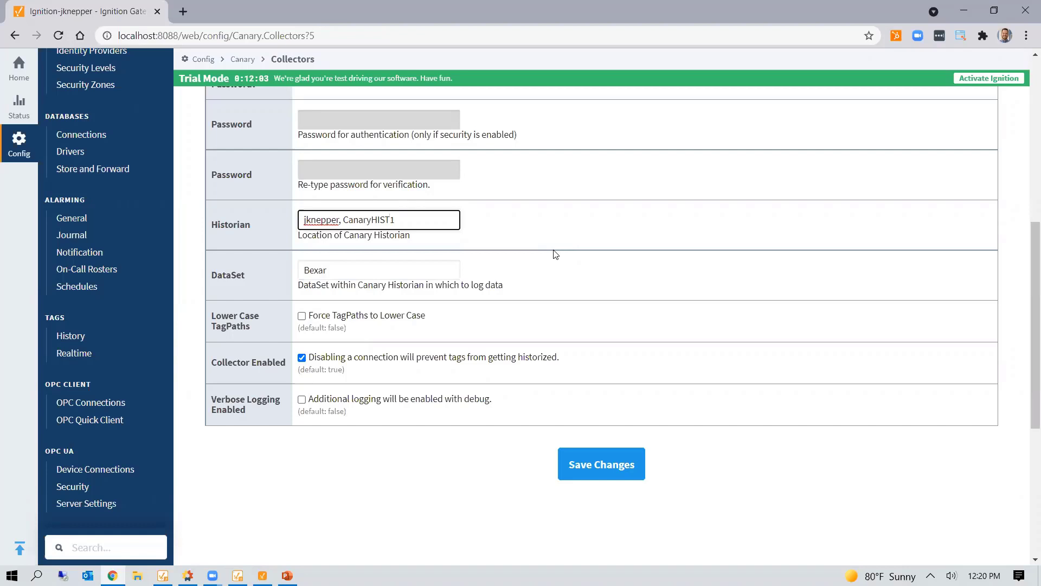
{"action": "type", "text": ".canarylabs.online"}
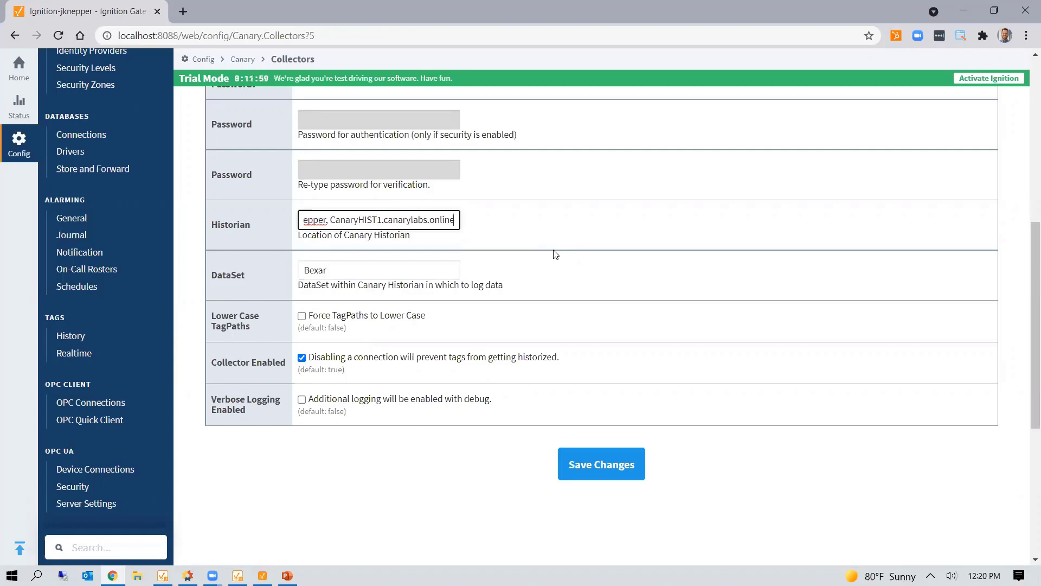
{"action": "left_click", "coordinate": [590, 457]}
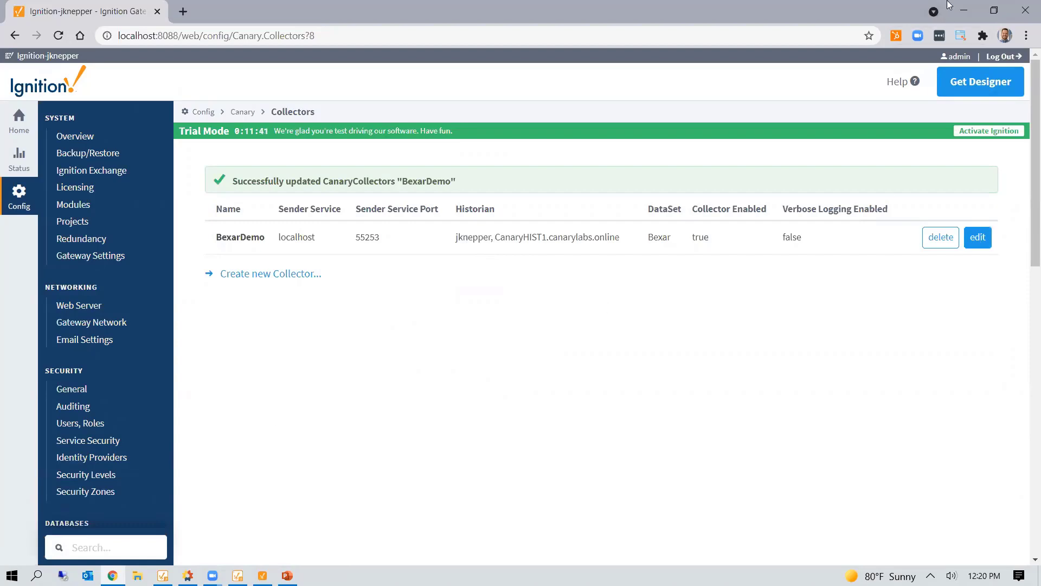
- Minimize Chrome and Designer, then connect to CanaryHIST1 in Splashtop Business, maximized
{"action": "left_click", "coordinate": [964, 11]}
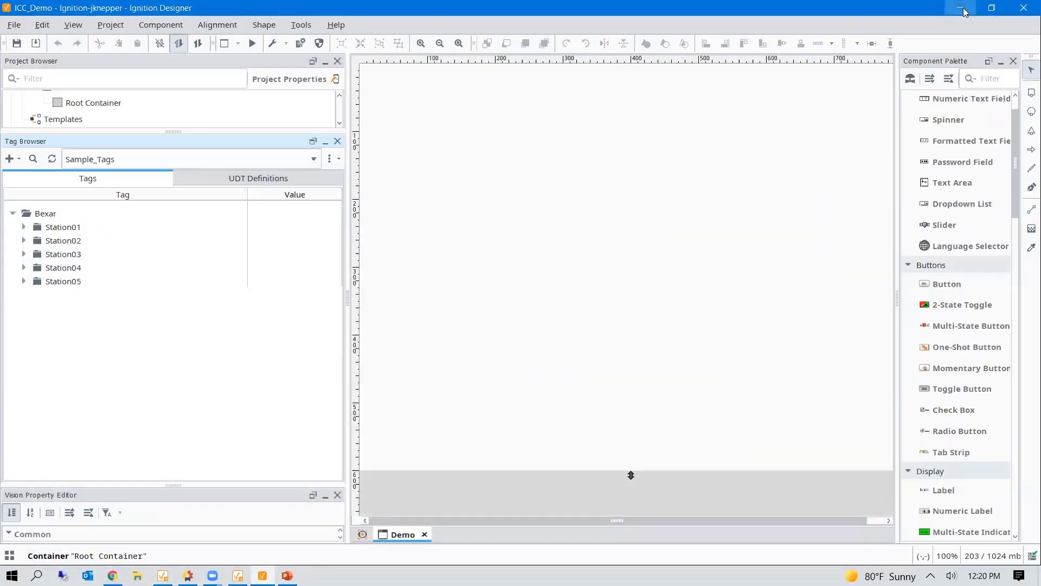
{"action": "left_click", "coordinate": [960, 8]}
{"action": "left_click", "coordinate": [77, 228]}
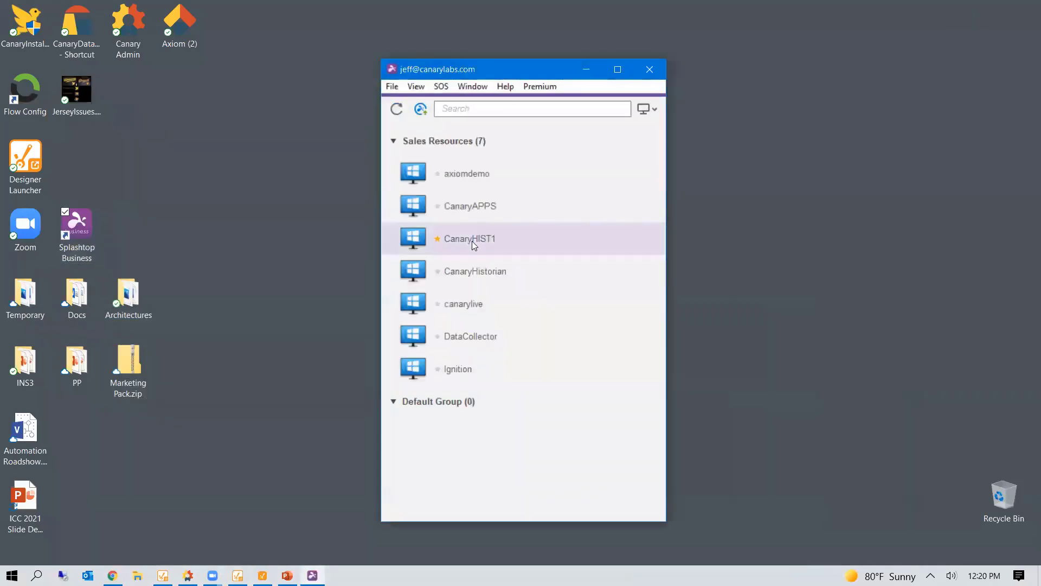
{"action": "double_click", "coordinate": [471, 241]}
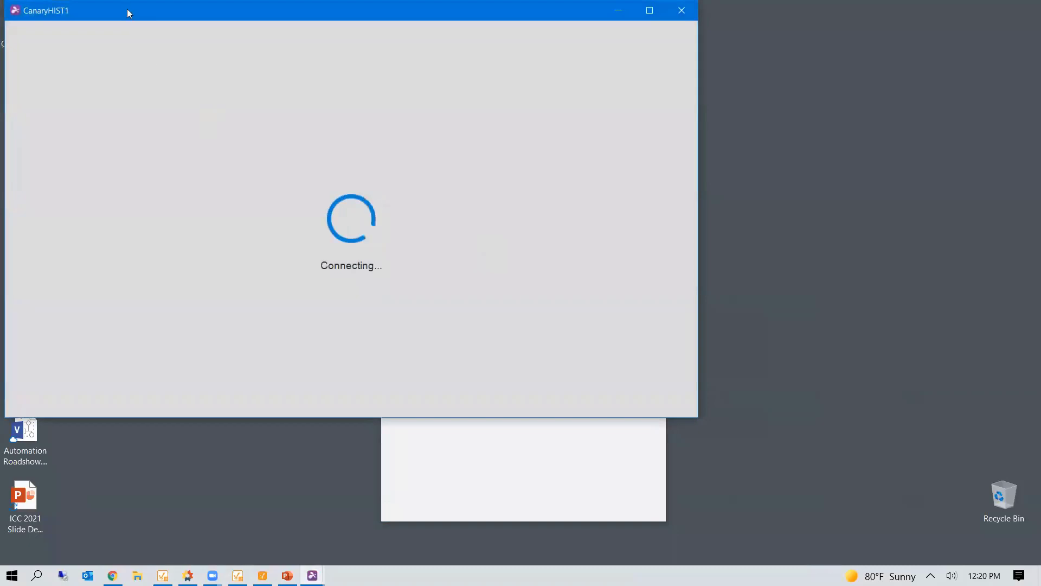
{"action": "left_click_drag", "start_coordinate": [128, 14], "coordinate": [175, 69]}
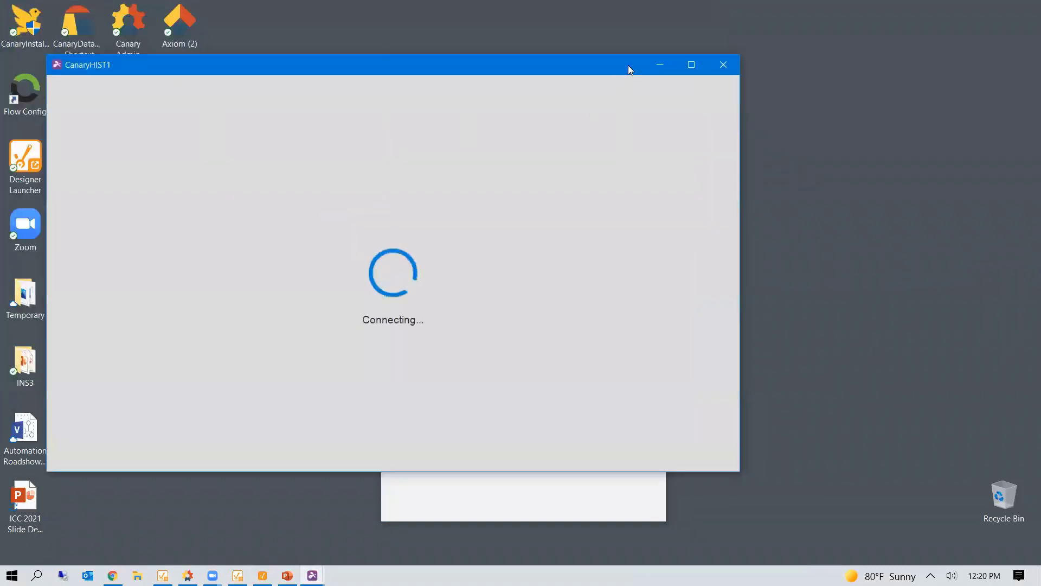
{"action": "left_click", "coordinate": [690, 66]}
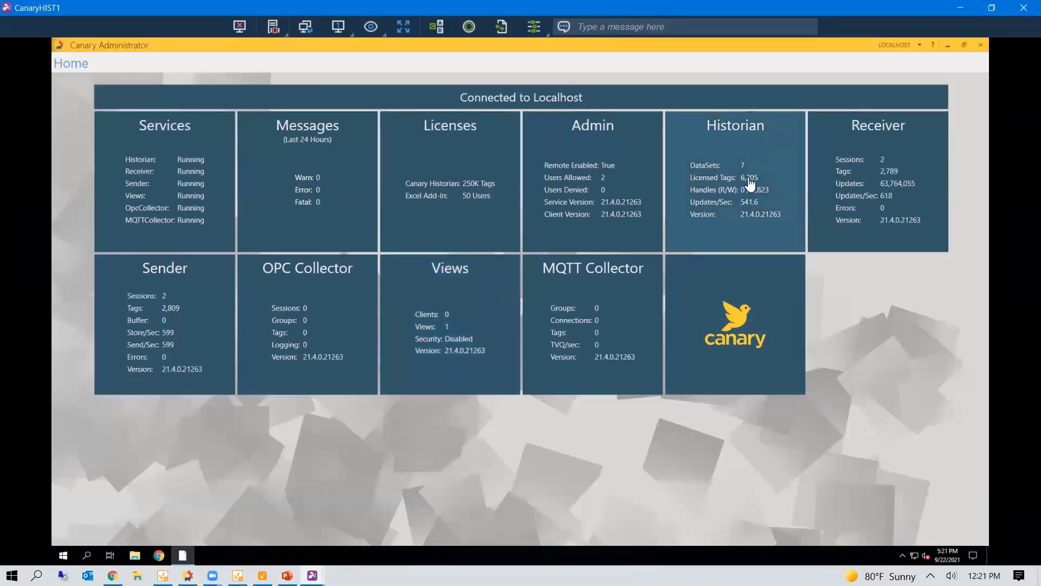
- Open the Bexar dataset's Sep 22 history file in the Canary Historian view
{"action": "left_click", "coordinate": [748, 150]}
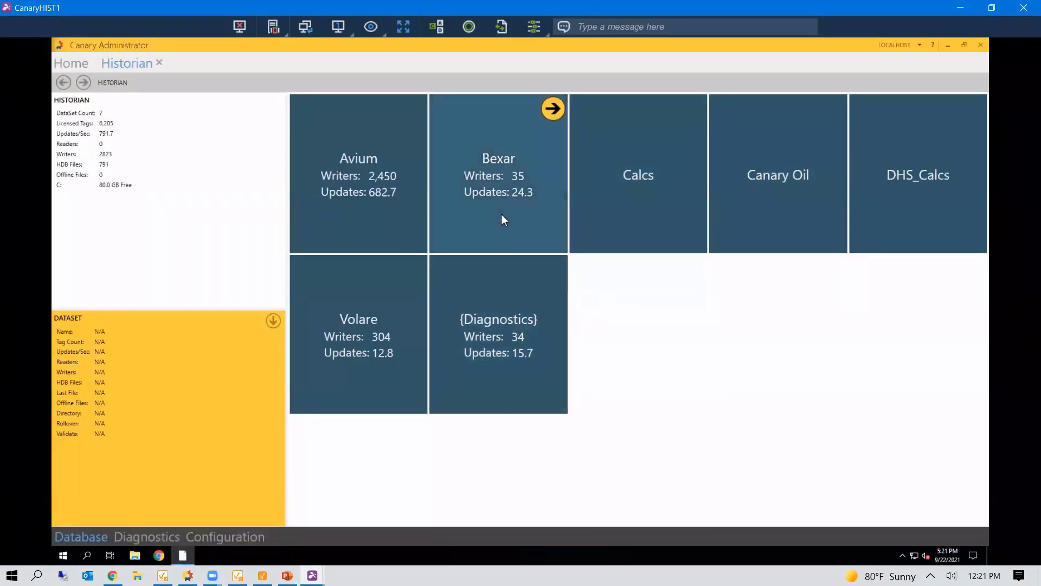
{"action": "left_click", "coordinate": [501, 214]}
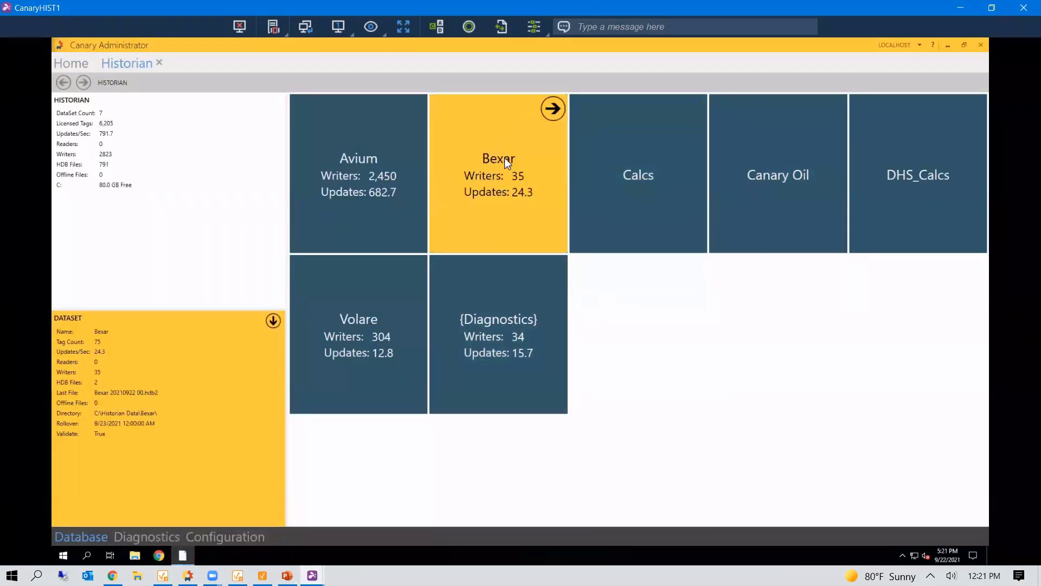
{"action": "double_click", "coordinate": [490, 203]}
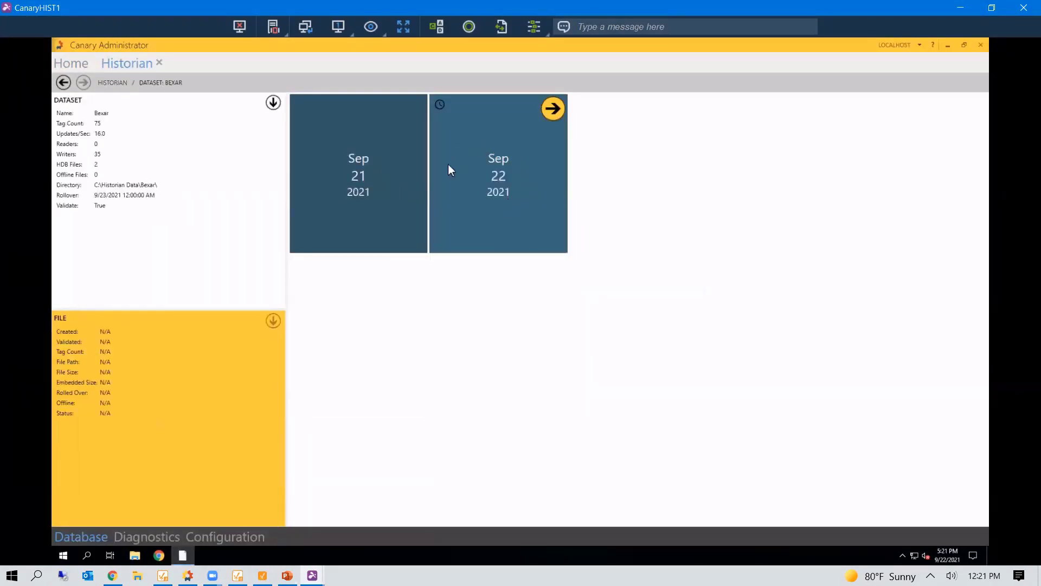
{"action": "double_click", "coordinate": [502, 205]}
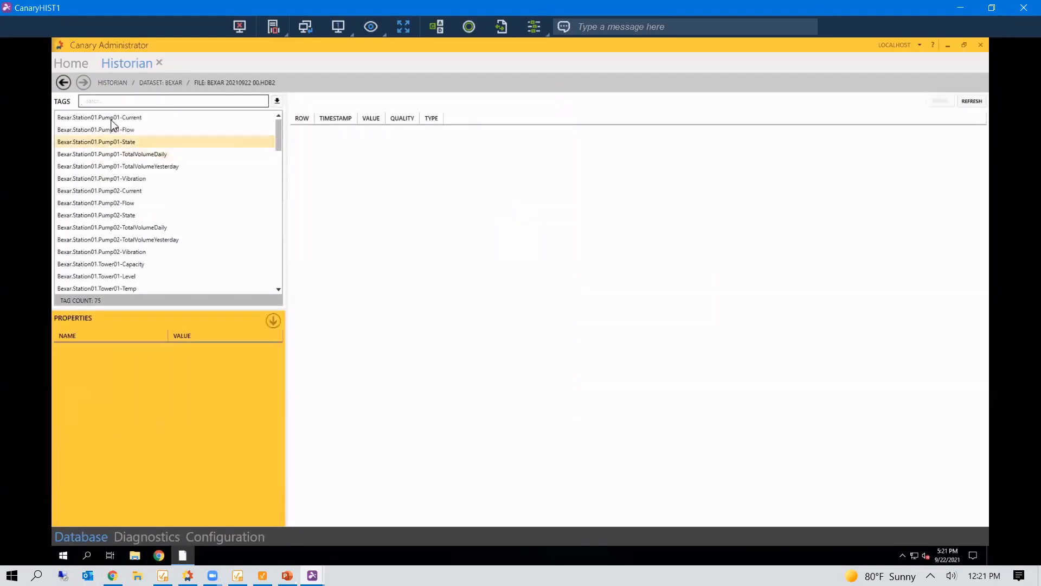
- Review Pump01 Current, Flow, State, TotalVolume and Vibration values, then close the session and Splashtop
{"action": "left_click", "coordinate": [111, 118]}
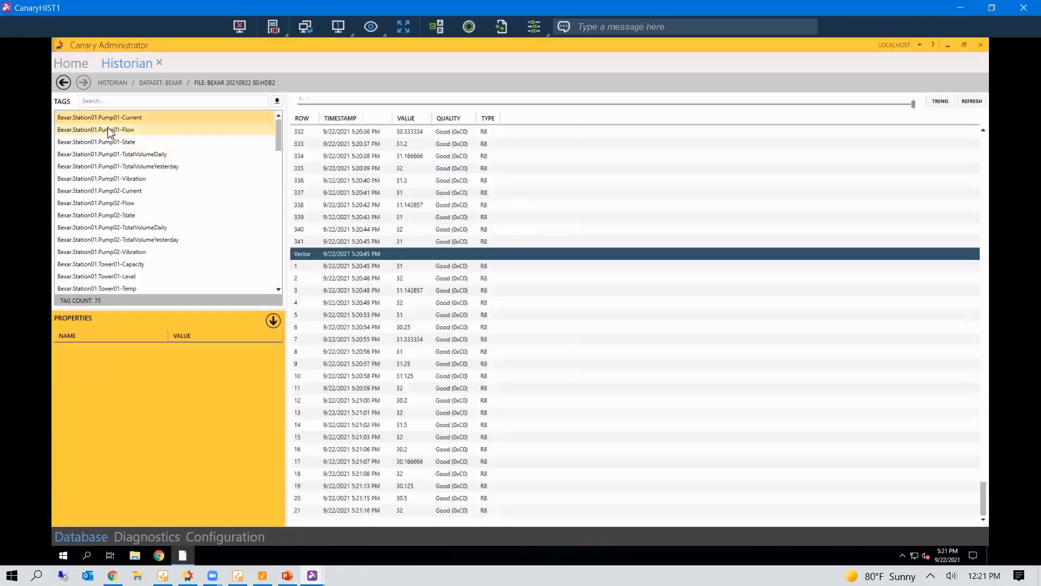
{"action": "left_click", "coordinate": [175, 133]}
{"action": "left_click", "coordinate": [963, 103]}
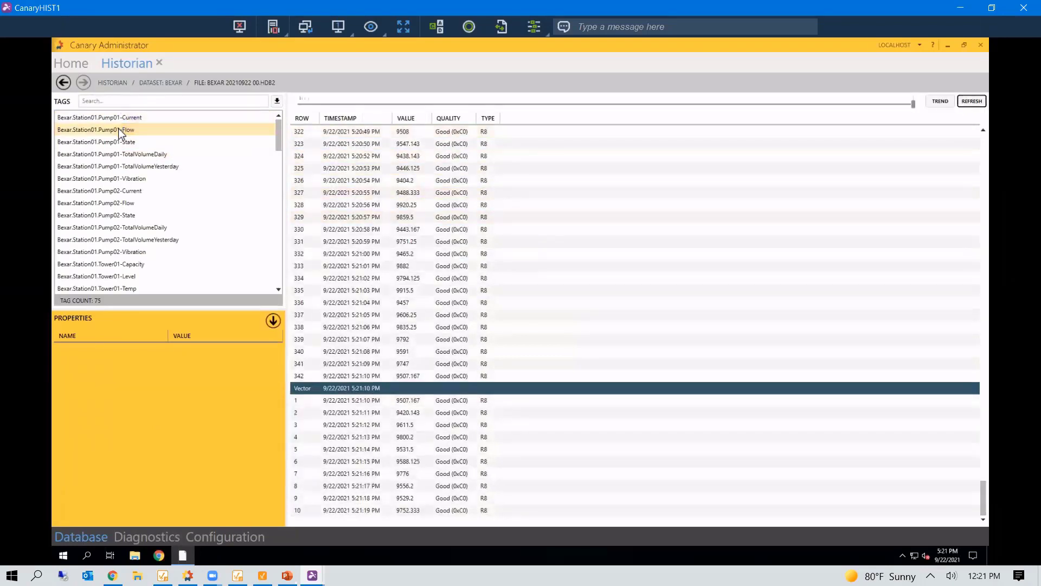
{"action": "left_click", "coordinate": [121, 142]}
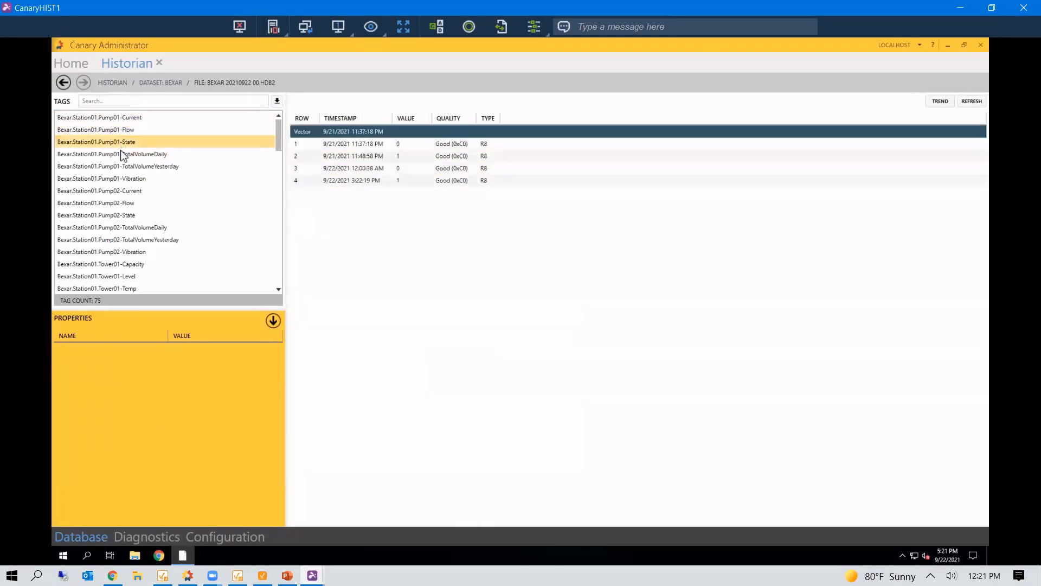
{"action": "left_click", "coordinate": [121, 155]}
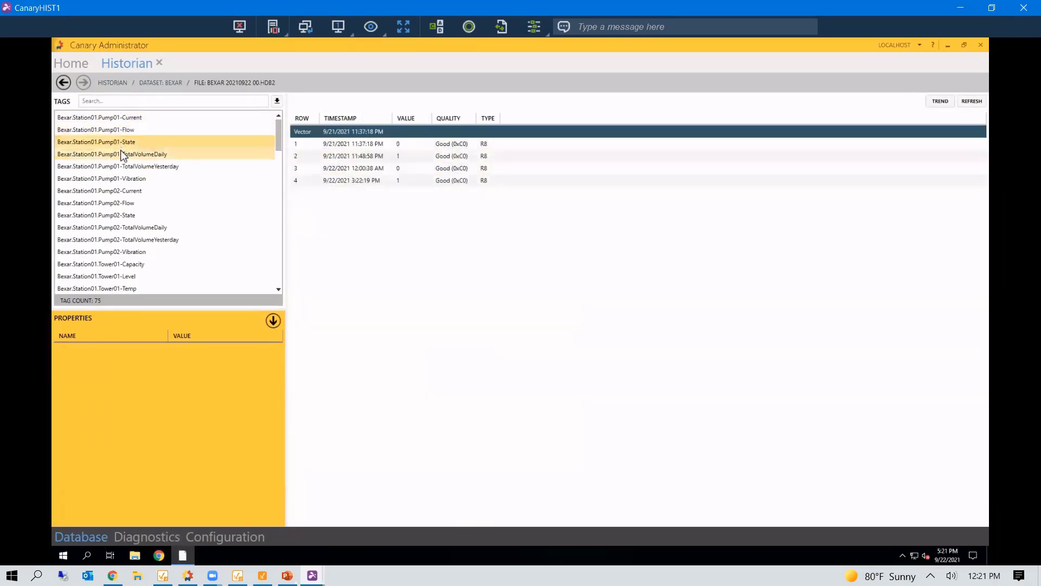
{"action": "left_click", "coordinate": [122, 166]}
{"action": "left_click", "coordinate": [126, 178]}
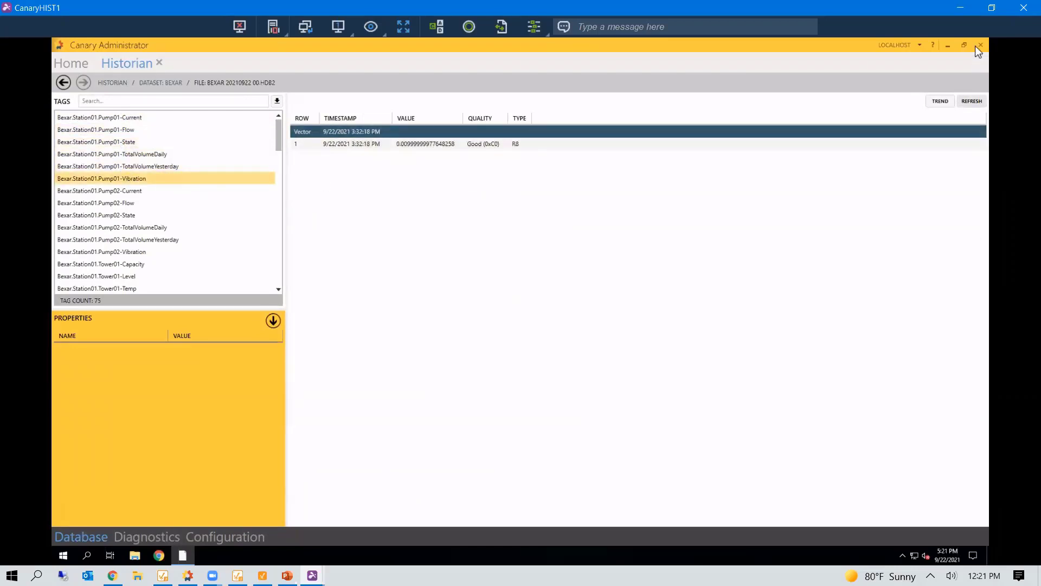
{"action": "left_click", "coordinate": [1024, 6]}
{"action": "left_click", "coordinate": [663, 72]}
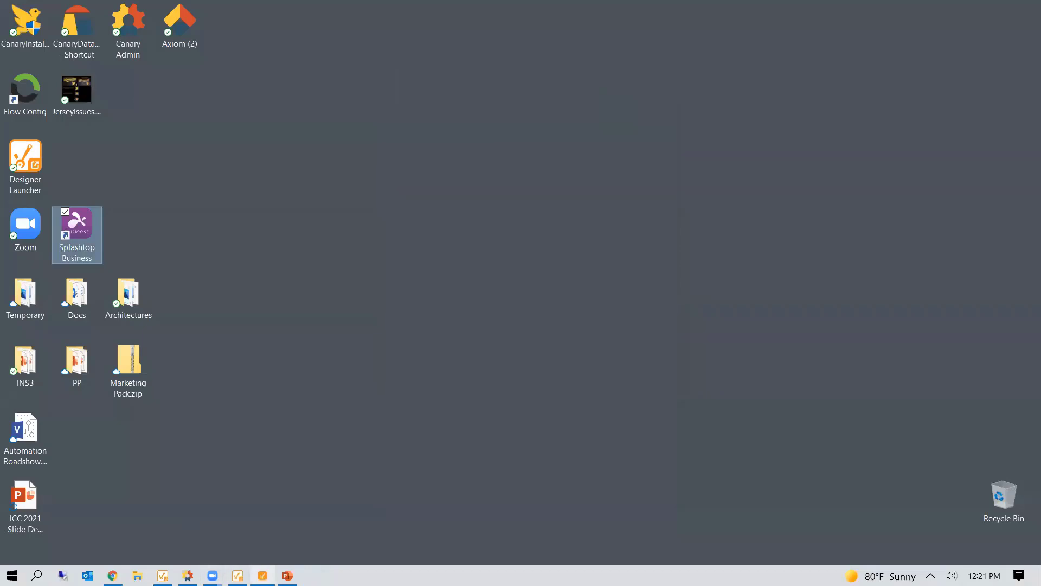
- Collapse the Bexar folder in Designer's Tag Browser and return to the Gateway Config pages
{"action": "left_click", "coordinate": [262, 575]}
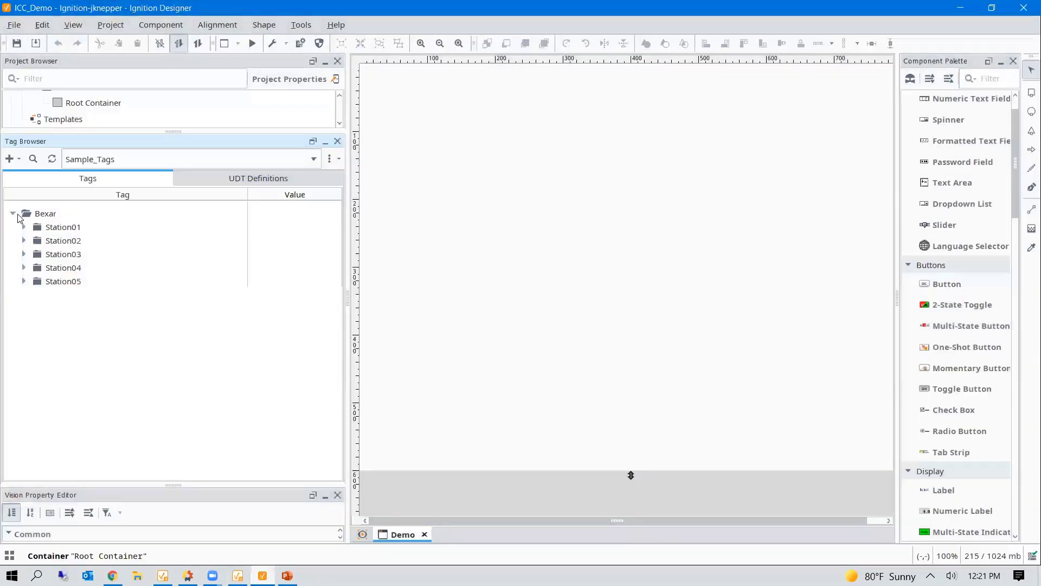
{"action": "left_click", "coordinate": [13, 215]}
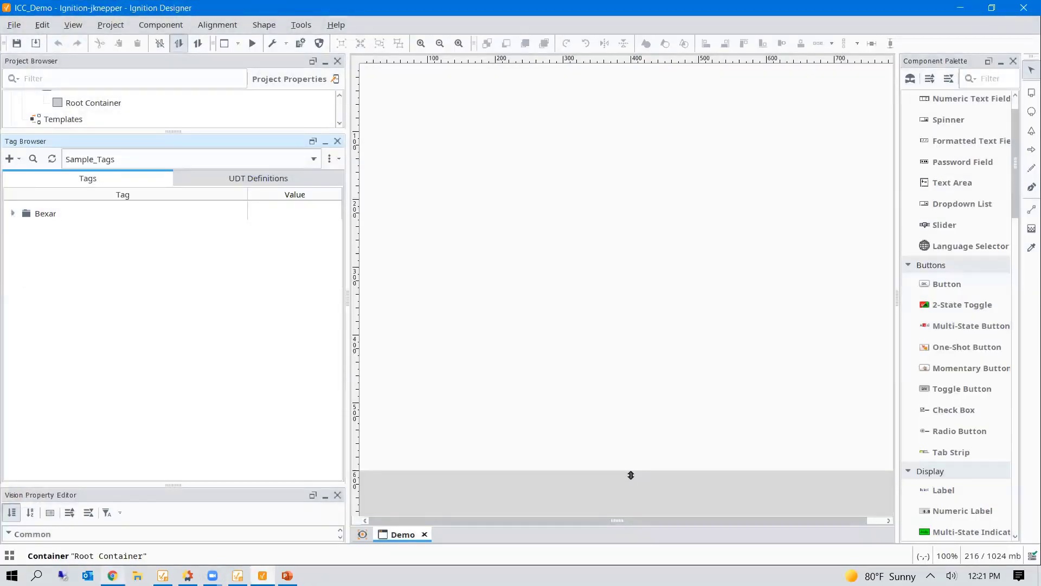
{"action": "left_click", "coordinate": [113, 575]}
{"action": "scroll", "coordinate": [85, 380], "scroll_direction": "down", "scroll_amount": 6}
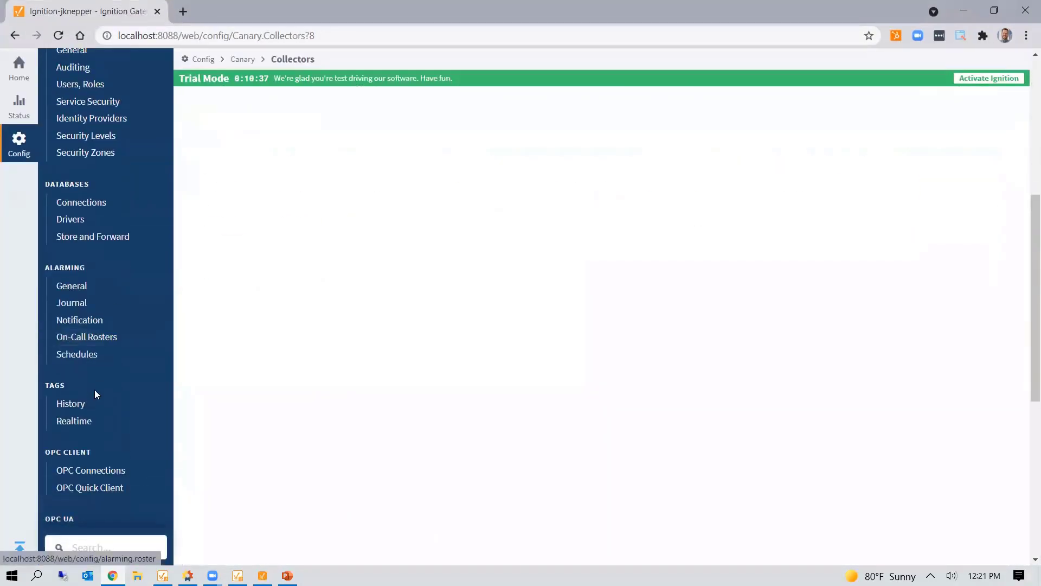
{"action": "scroll", "coordinate": [96, 392], "scroll_direction": "down", "scroll_amount": 6}
- Review the SiteHistorian Canary provider settings (localhost, port 55235), then return to Designer
{"action": "left_click", "coordinate": [110, 352]}
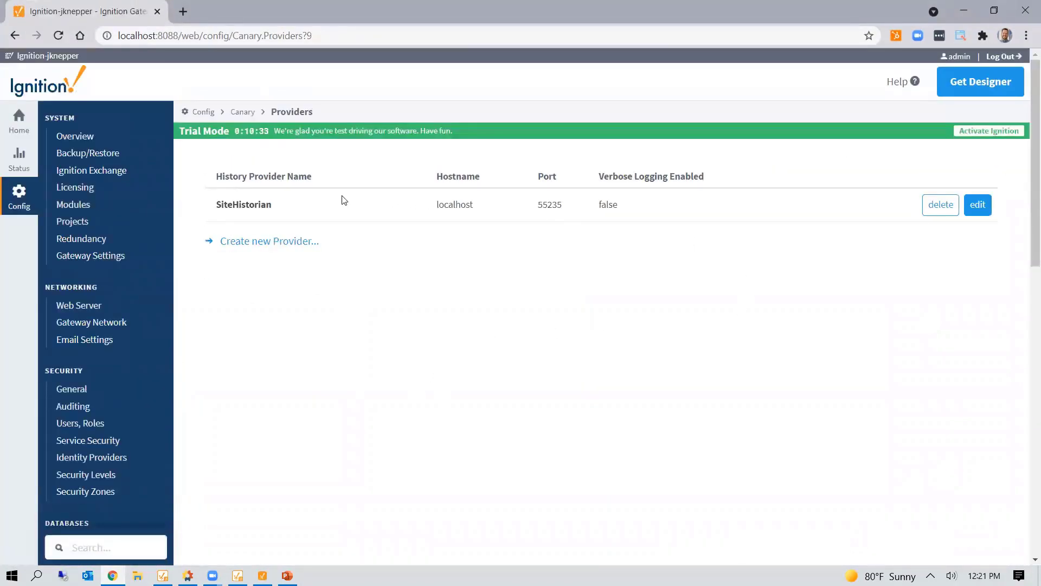
{"action": "left_click", "coordinate": [978, 205]}
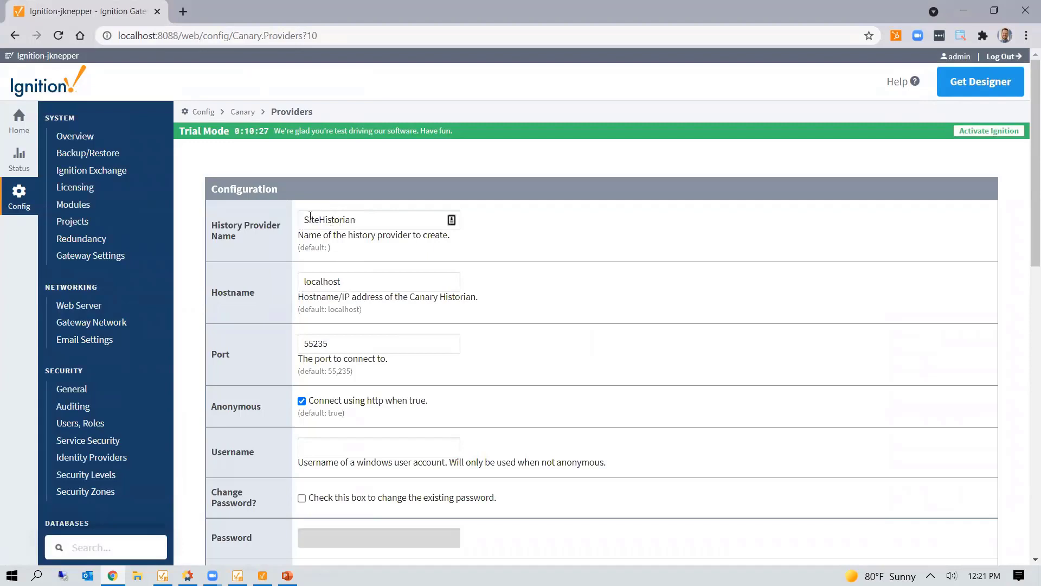
{"action": "scroll", "coordinate": [347, 228], "scroll_direction": "down", "scroll_amount": 3}
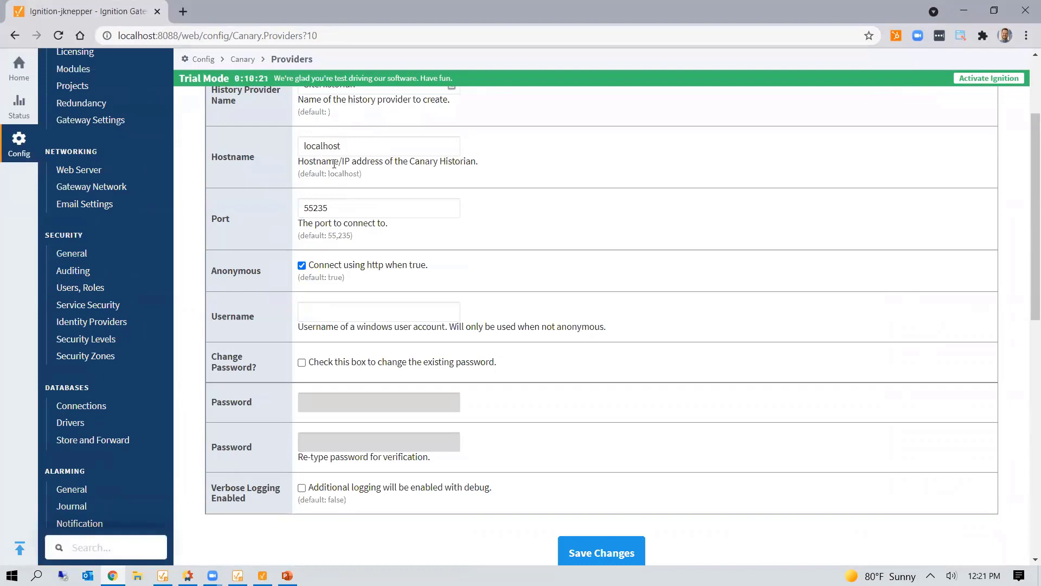
{"action": "scroll", "coordinate": [916, 263], "scroll_direction": "up", "scroll_amount": 3}
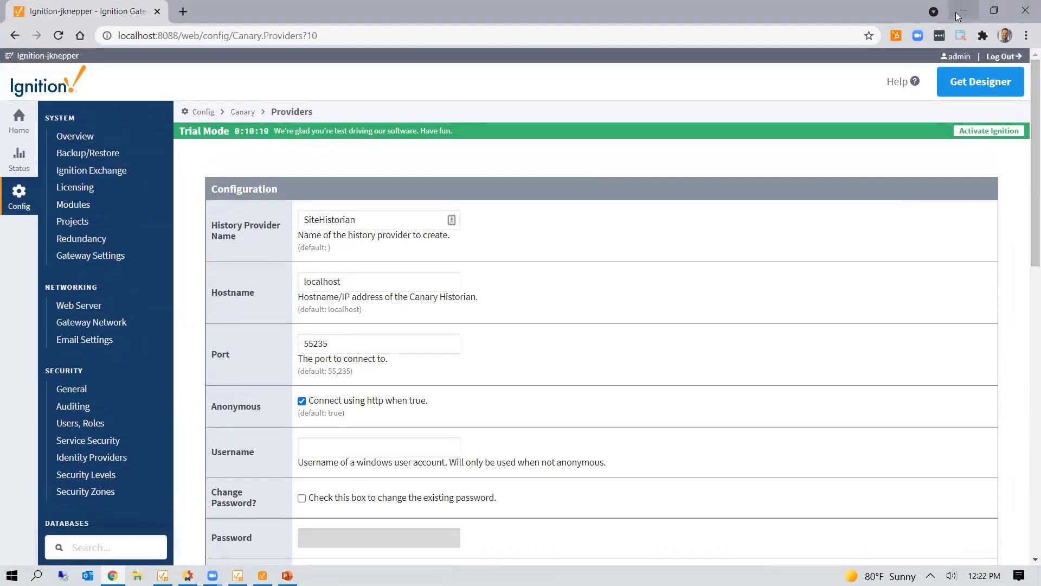
{"action": "left_click", "coordinate": [958, 17]}
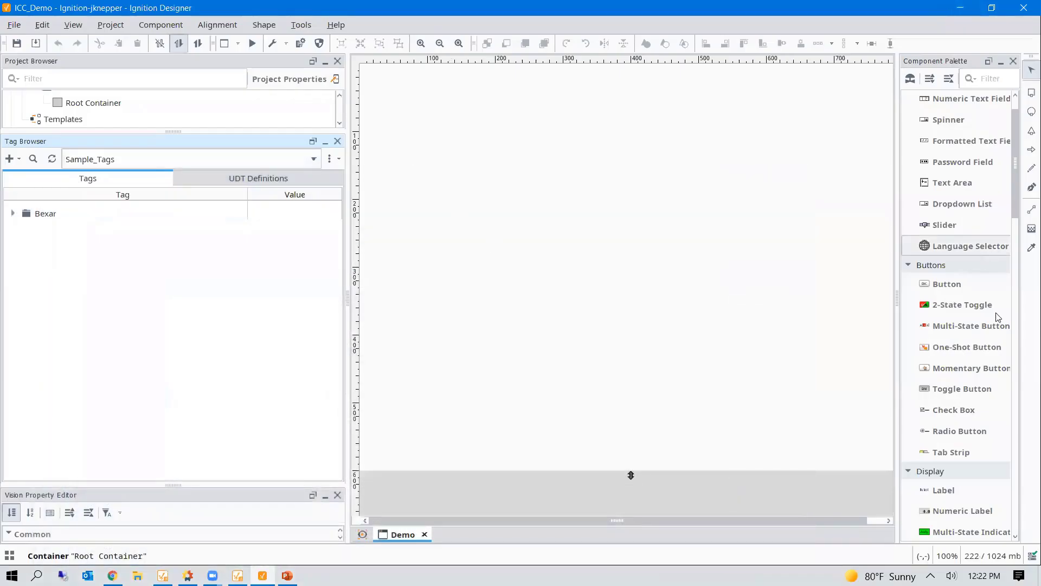
{"action": "scroll", "coordinate": [937, 407], "scroll_direction": "down", "scroll_amount": 10}
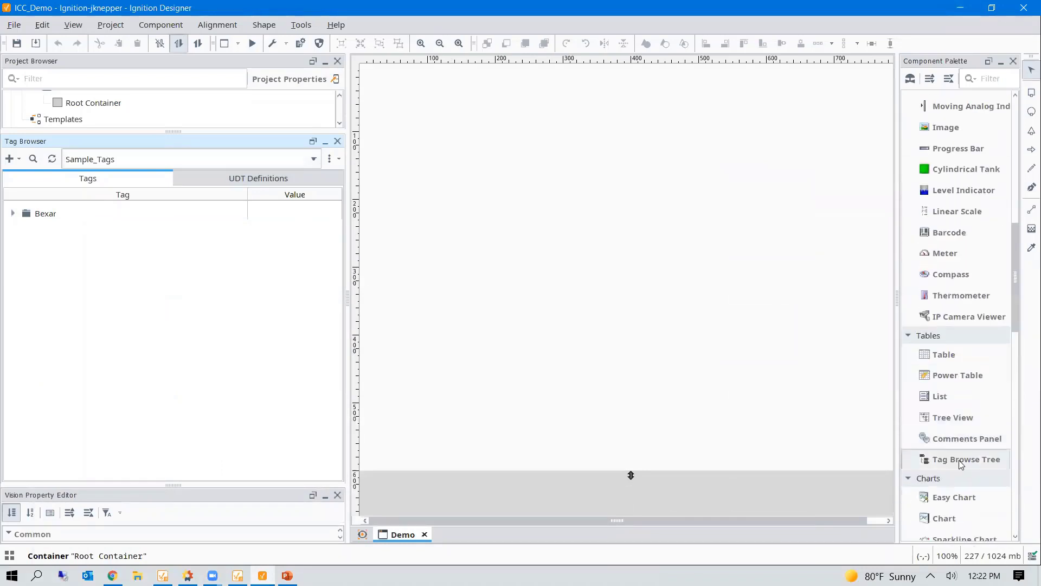
- Place a Sparkline Chart from the Component Palette onto the Demo window and enlarge it
{"action": "scroll", "coordinate": [958, 460], "scroll_direction": "down", "scroll_amount": 5}
{"action": "scroll", "coordinate": [963, 434], "scroll_direction": "down", "scroll_amount": 2}
{"action": "left_click_drag", "start_coordinate": [959, 397], "coordinate": [425, 161]}
{"action": "left_click_drag", "start_coordinate": [526, 189], "coordinate": [773, 224]}
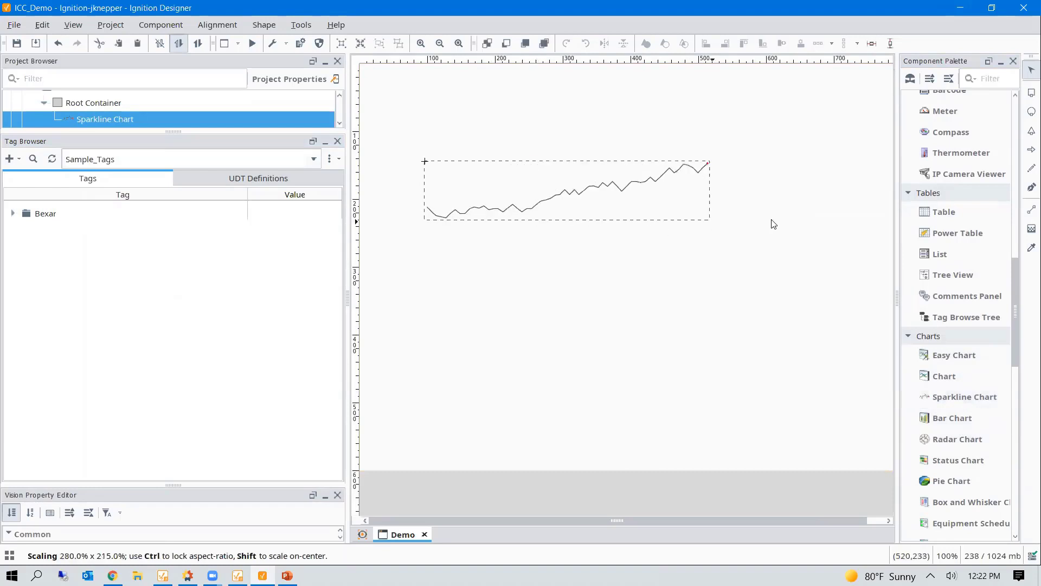
- Bind the chart to Tag History with SiteHistorian's Bexar Station01 Pump01-Current tag
{"action": "double_click", "coordinate": [641, 184]}
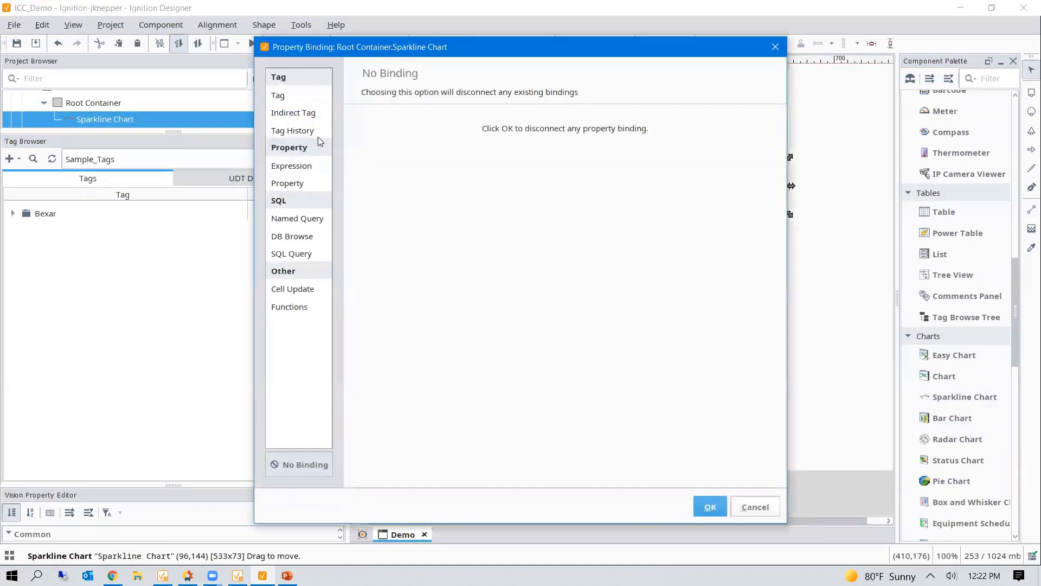
{"action": "left_click", "coordinate": [298, 131]}
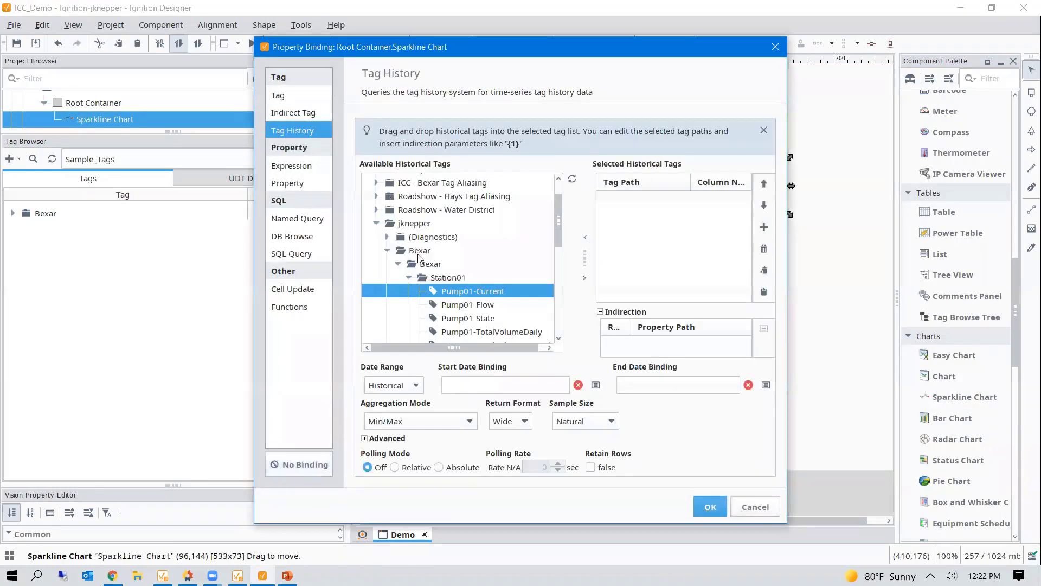
{"action": "scroll", "coordinate": [418, 257], "scroll_direction": "up", "scroll_amount": 2}
{"action": "left_click", "coordinate": [365, 194]}
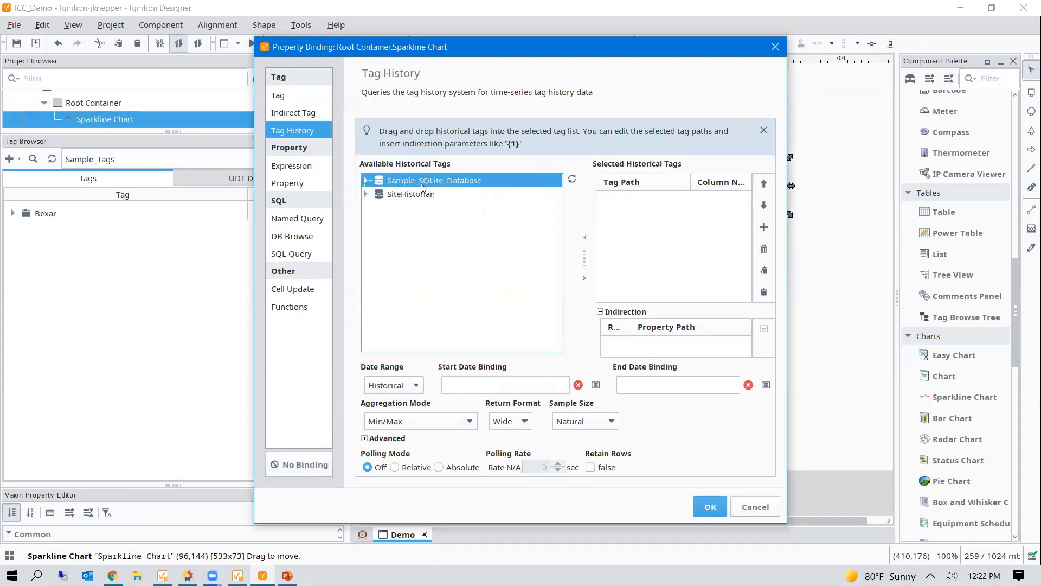
{"action": "left_click", "coordinate": [364, 195]}
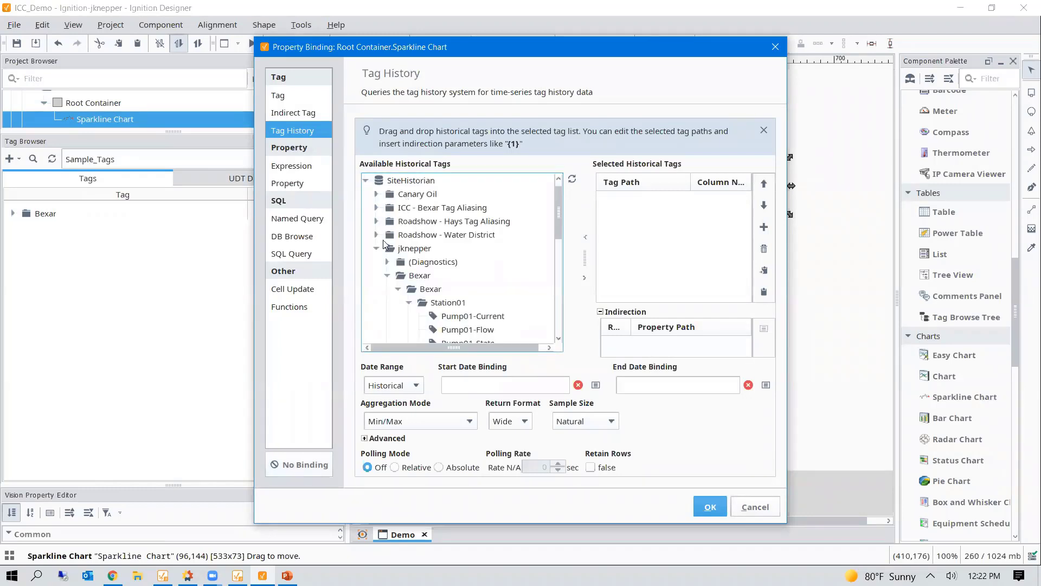
{"action": "left_click", "coordinate": [376, 249]}
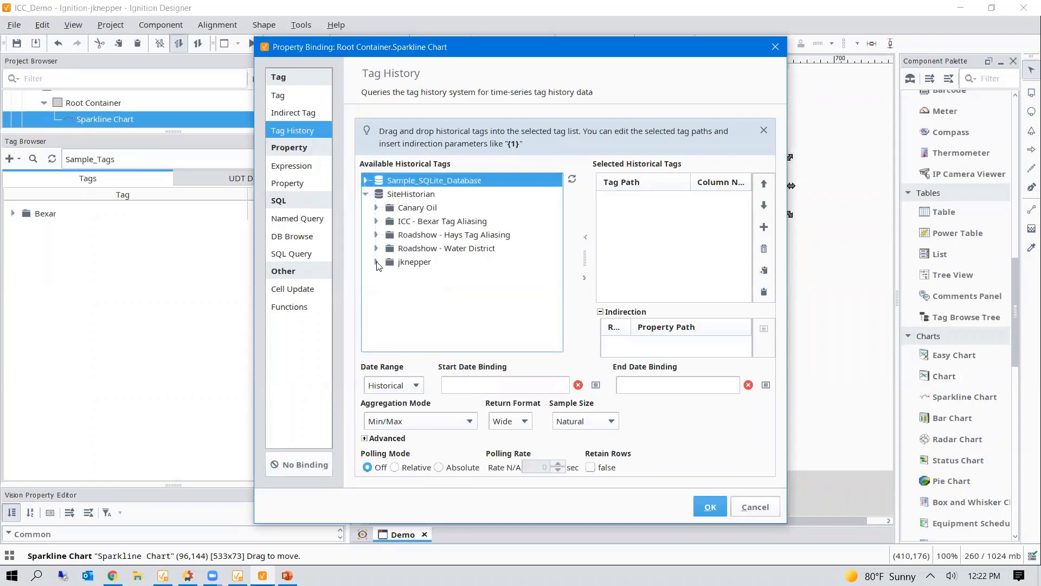
{"action": "left_click", "coordinate": [377, 263]}
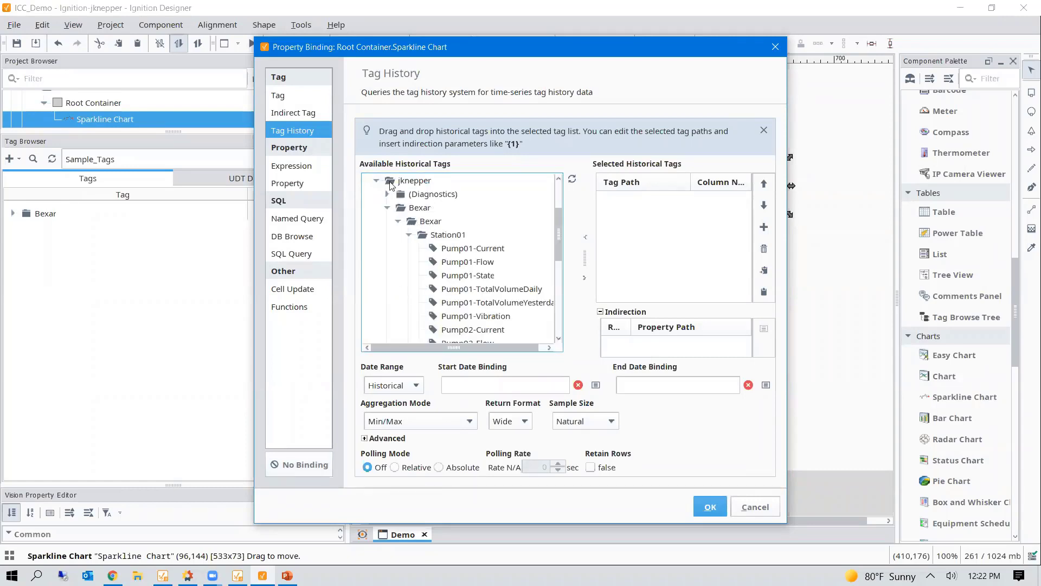
{"action": "left_click", "coordinate": [388, 208]}
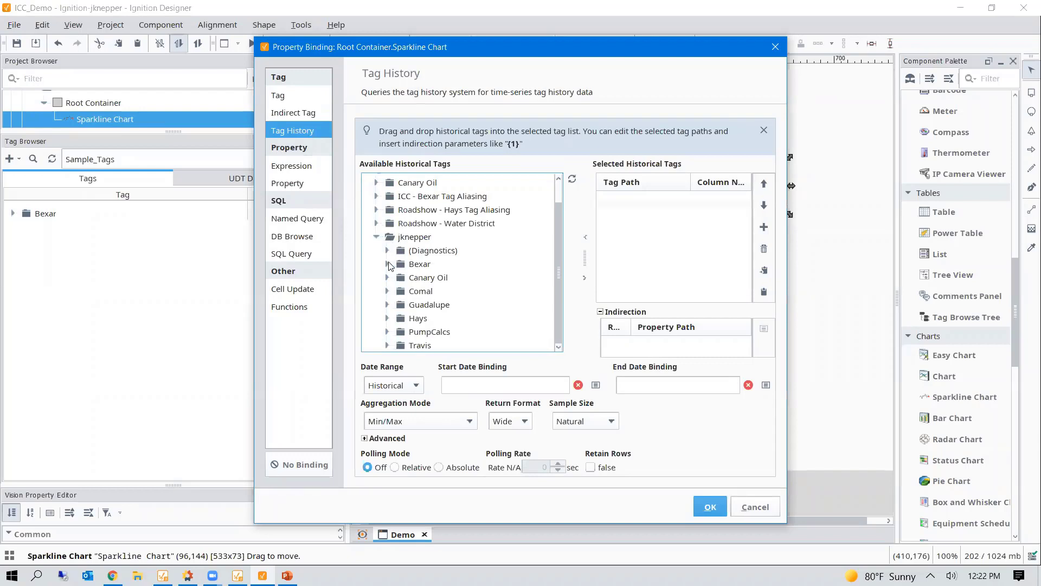
{"action": "left_click", "coordinate": [388, 264]}
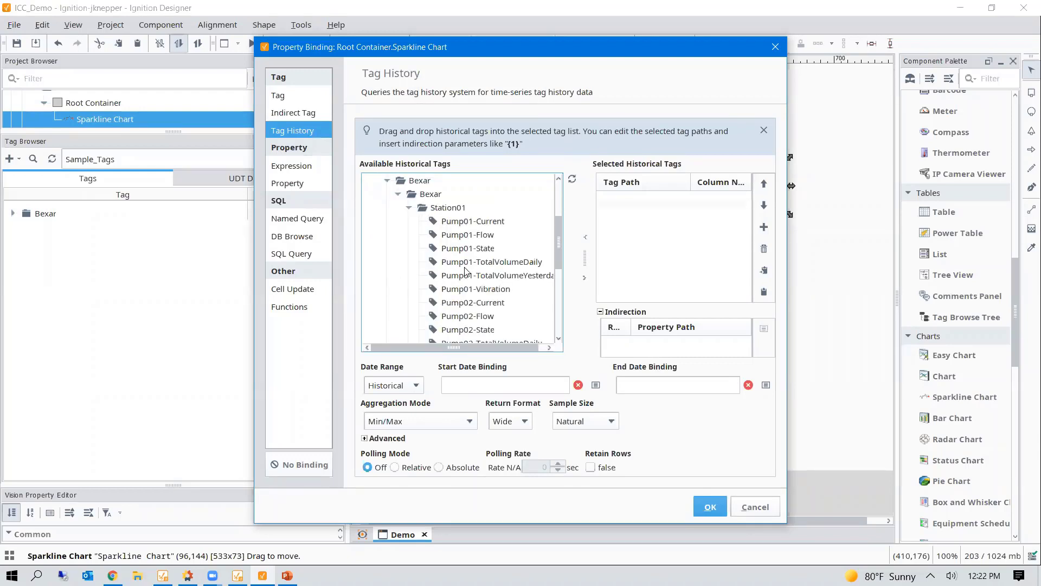
{"action": "left_click_drag", "start_coordinate": [454, 225], "coordinate": [648, 228]}
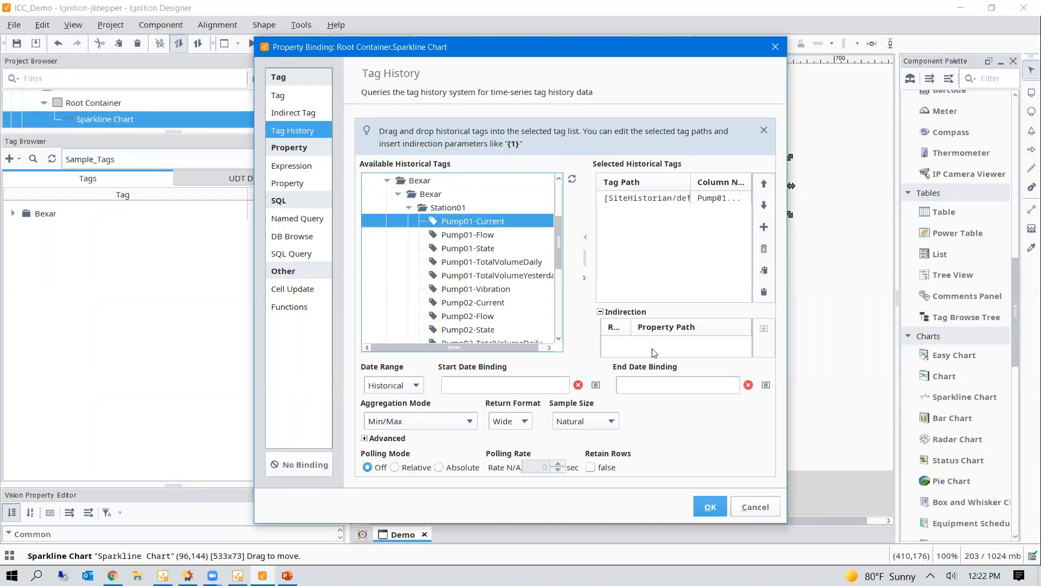
{"action": "left_click", "coordinate": [416, 385]}
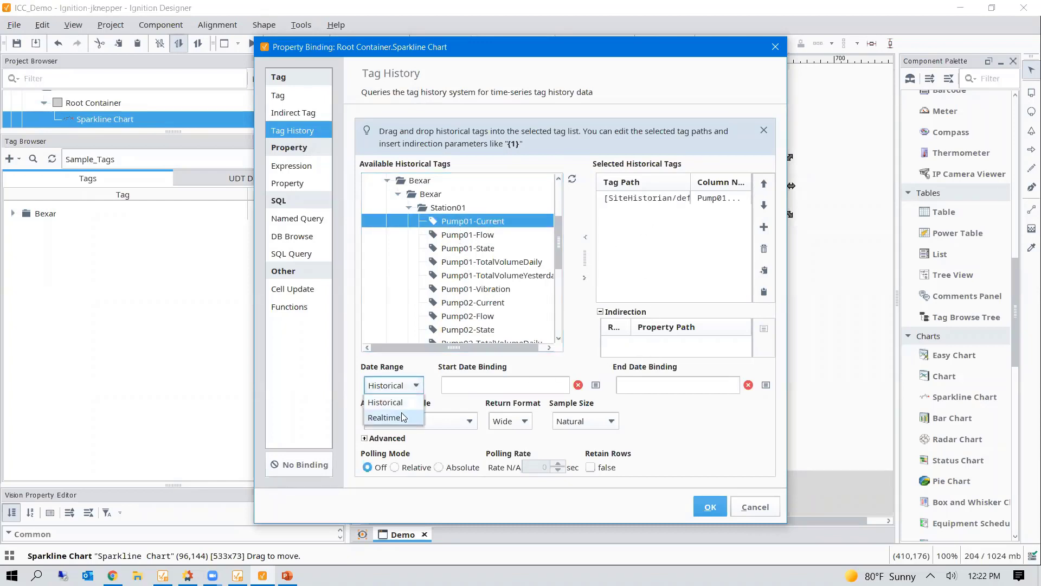
- Set the binding to Realtime, most recent 15 min, Time-weighted Average, Absolute polling every 5 sec
{"action": "left_click", "coordinate": [402, 418]}
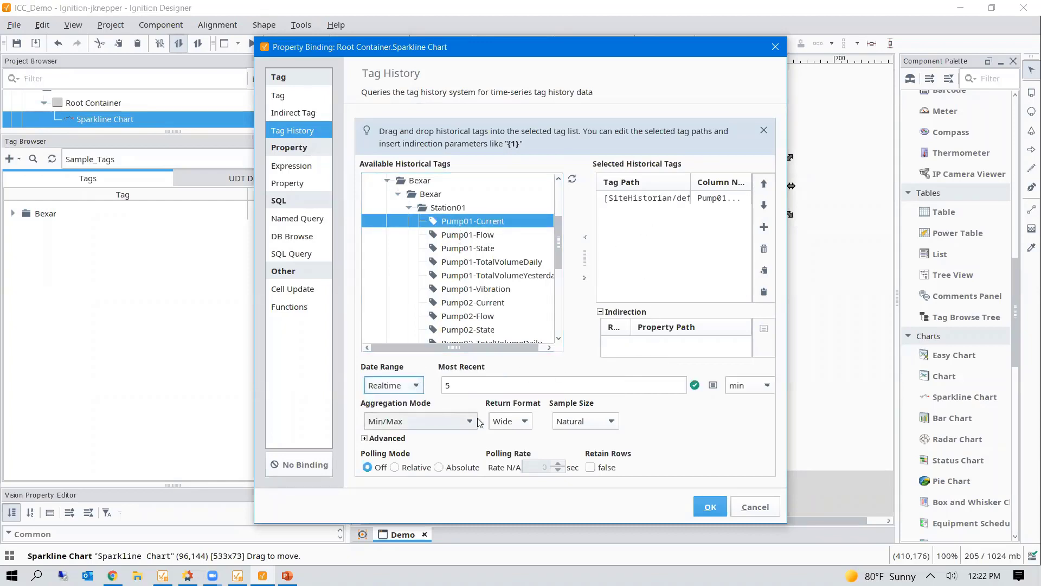
{"action": "left_click", "coordinate": [557, 383]}
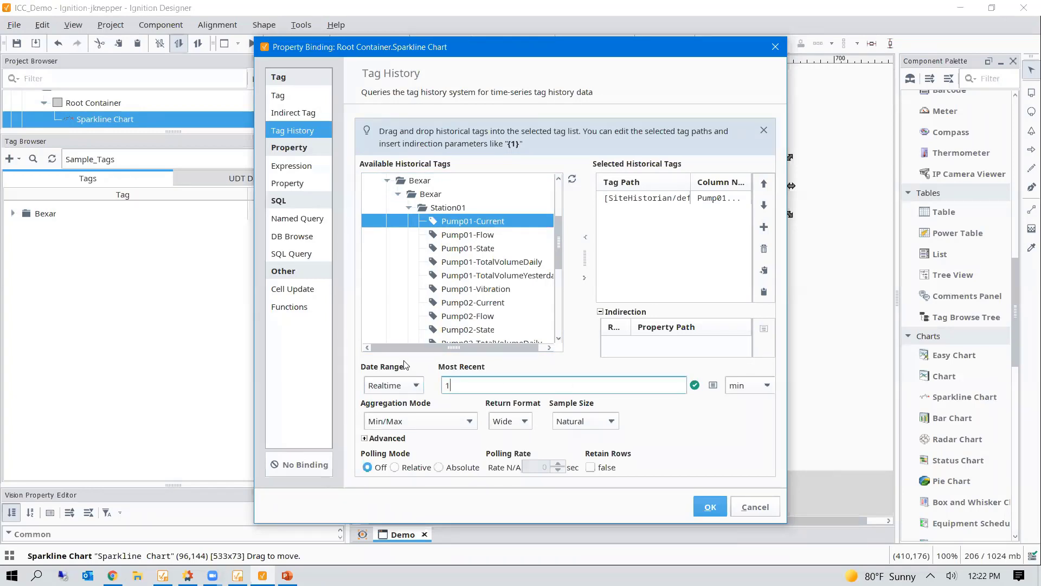
{"action": "left_click", "coordinate": [468, 428]}
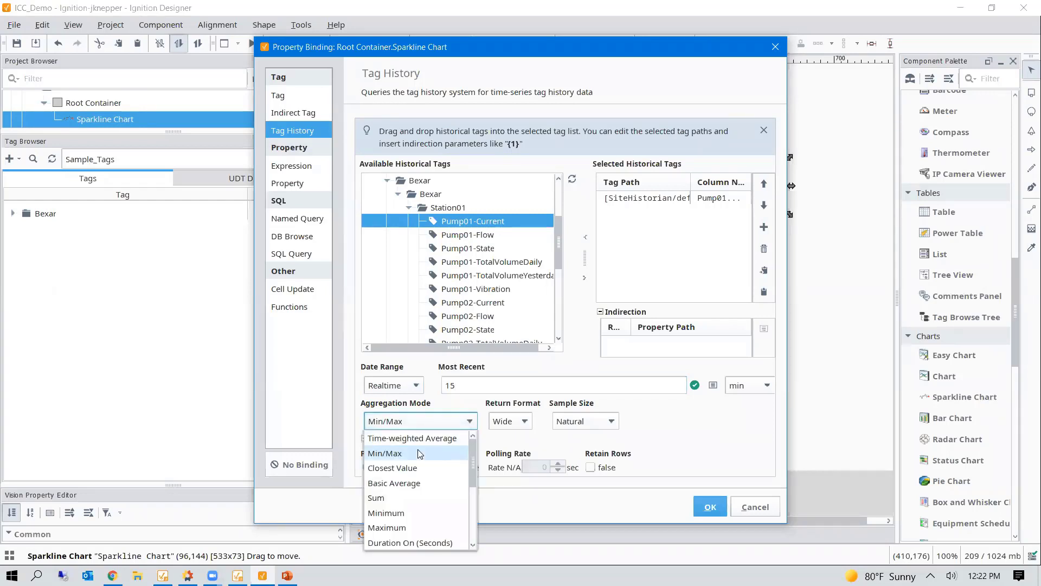
{"action": "left_click", "coordinate": [415, 438]}
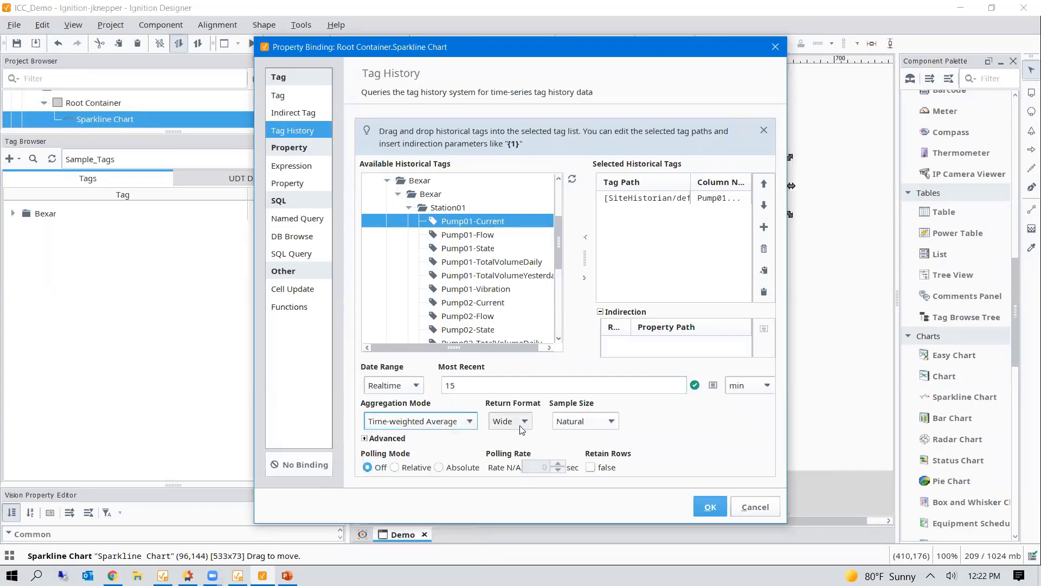
{"action": "left_click", "coordinate": [438, 467]}
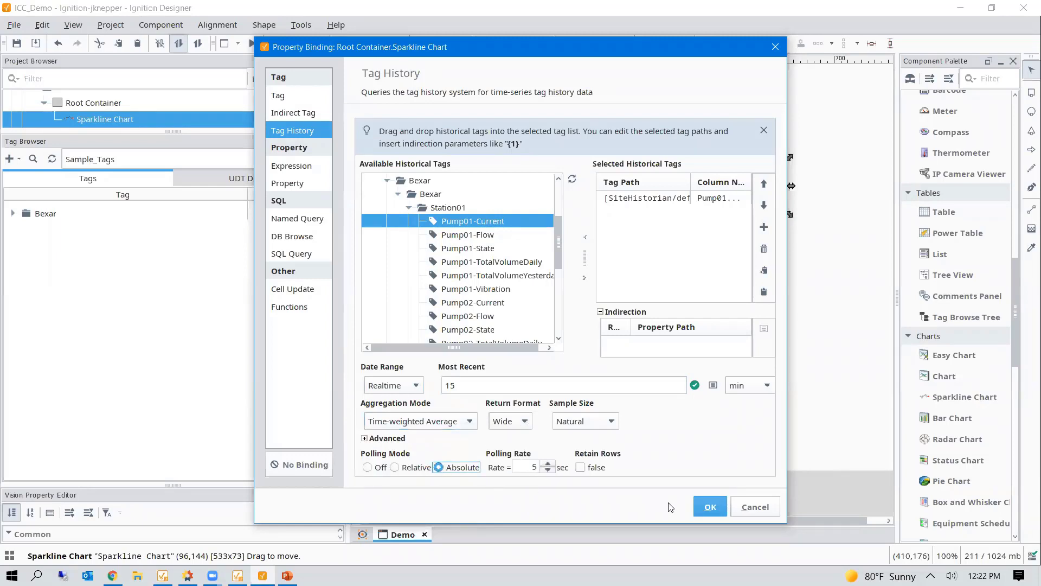
{"action": "left_click", "coordinate": [710, 507]}
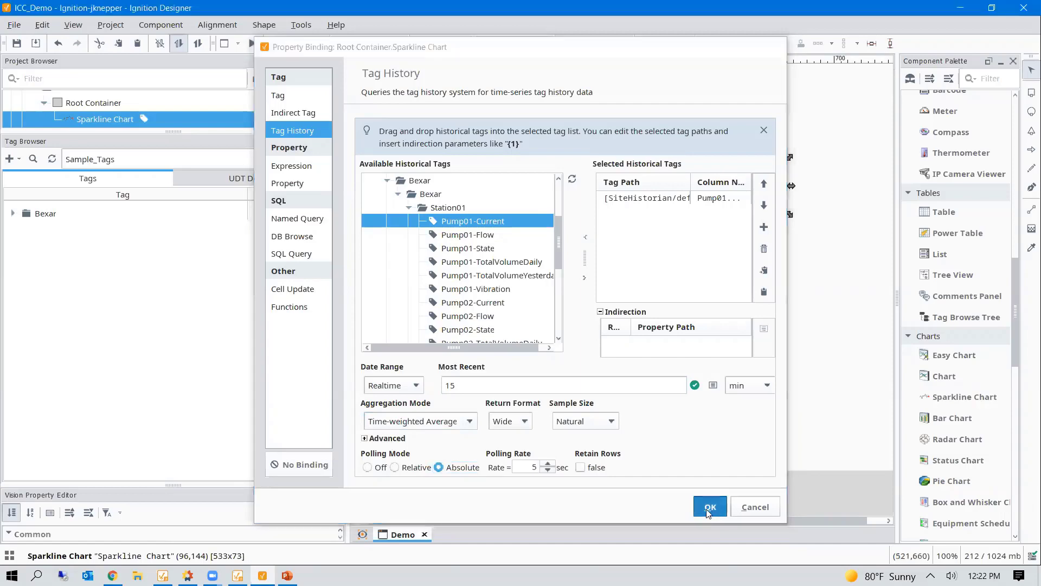
- Preview the live chart, enlarge the sparkline to 717x167, and reopen its Tag History binding
{"action": "left_click", "coordinate": [252, 43]}
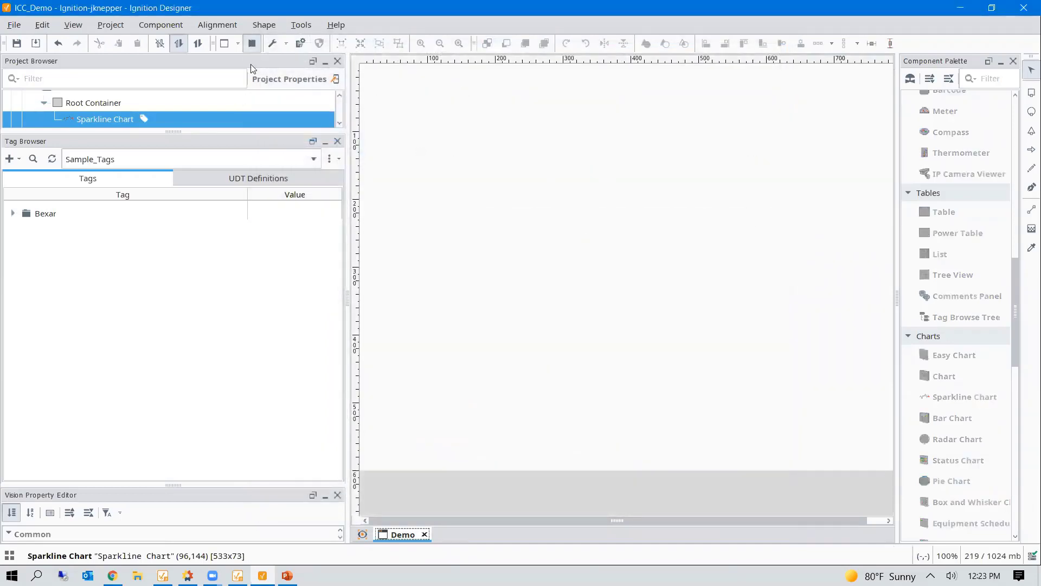
{"action": "left_click", "coordinate": [252, 44]}
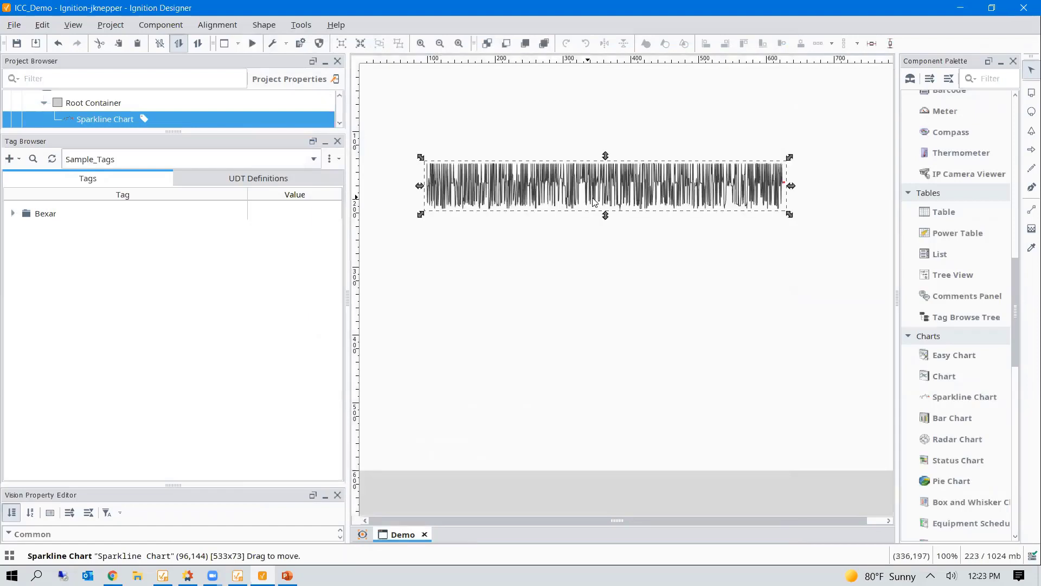
{"action": "left_click_drag", "start_coordinate": [421, 214], "coordinate": [383, 240]}
{"action": "left_click_drag", "start_coordinate": [789, 242], "coordinate": [878, 280]}
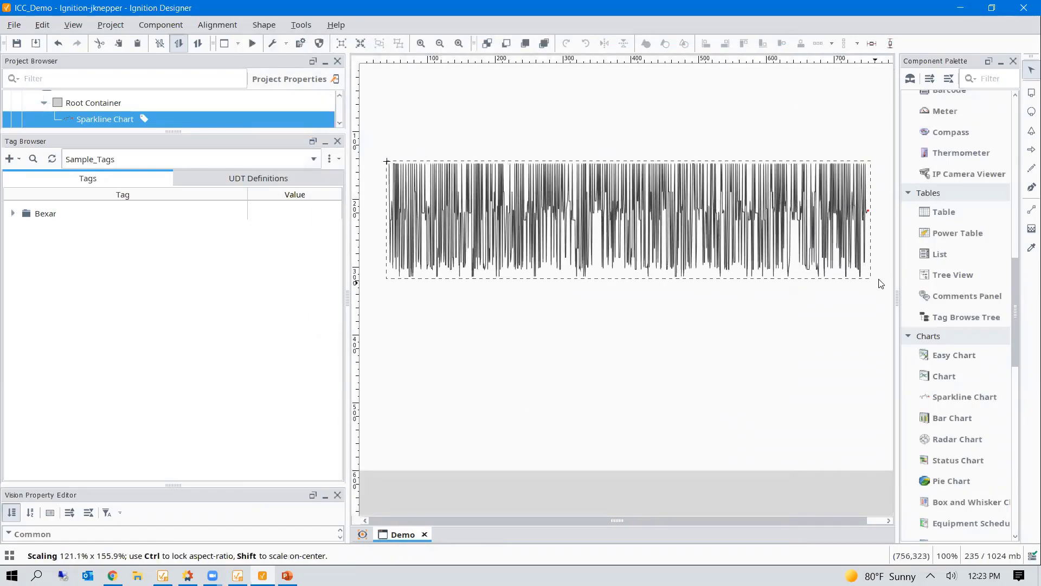
{"action": "double_click", "coordinate": [530, 209]}
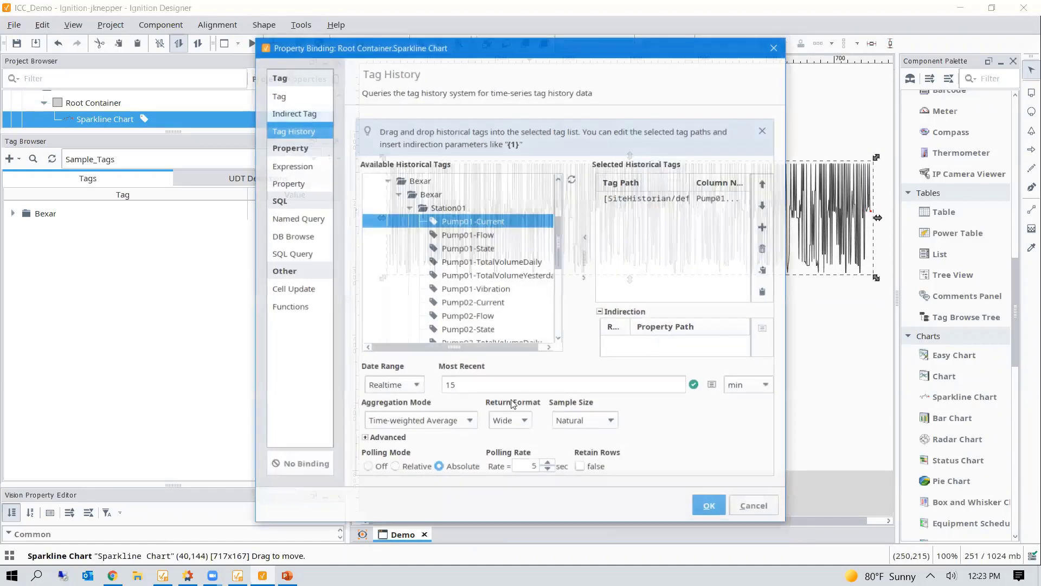
- Keep the wide return format and sample the sparkline's tag history at a fixed interval
{"action": "left_click", "coordinate": [512, 428]}
{"action": "left_click", "coordinate": [559, 425]}
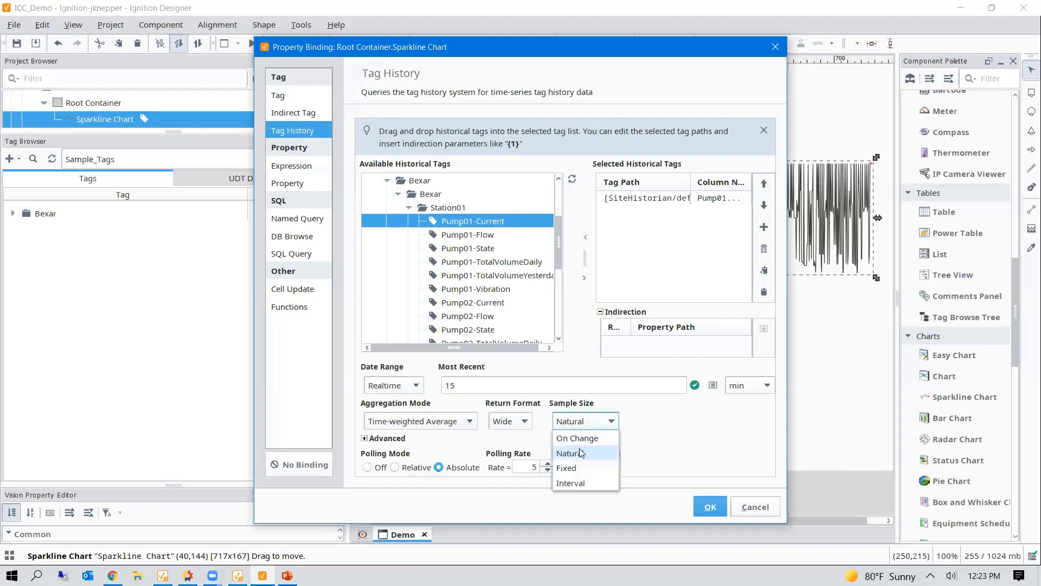
{"action": "left_click", "coordinate": [574, 483]}
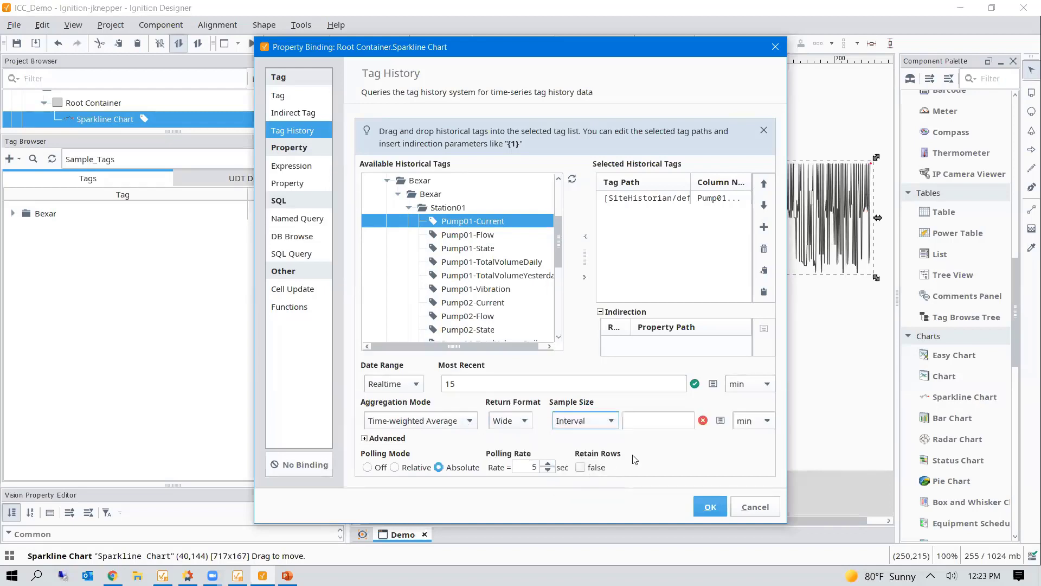
{"action": "left_click", "coordinate": [656, 422]}
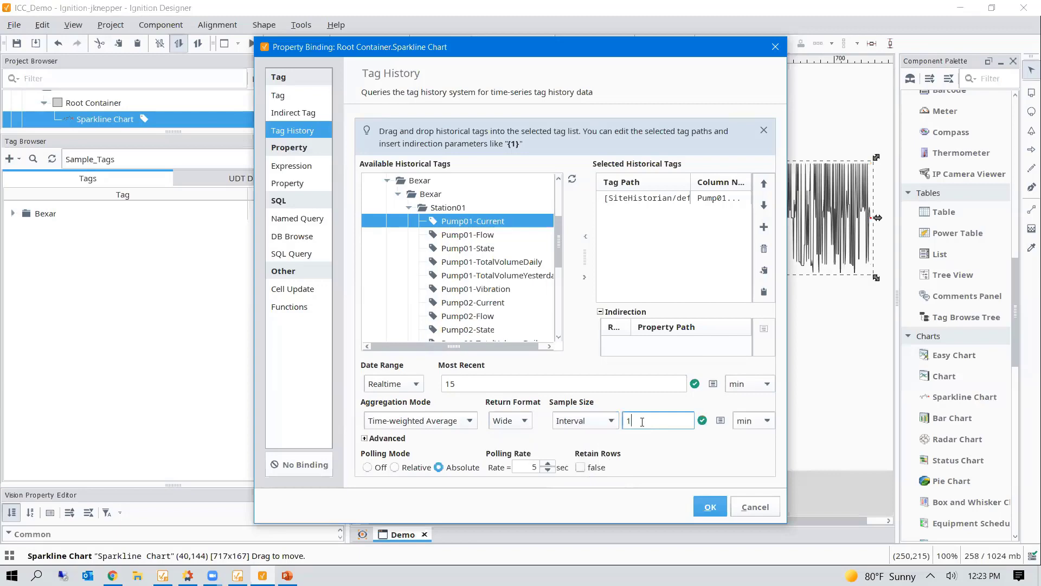
- Apply the history binding, preview the window live, then minimize the Designer
{"action": "left_click", "coordinate": [710, 506]}
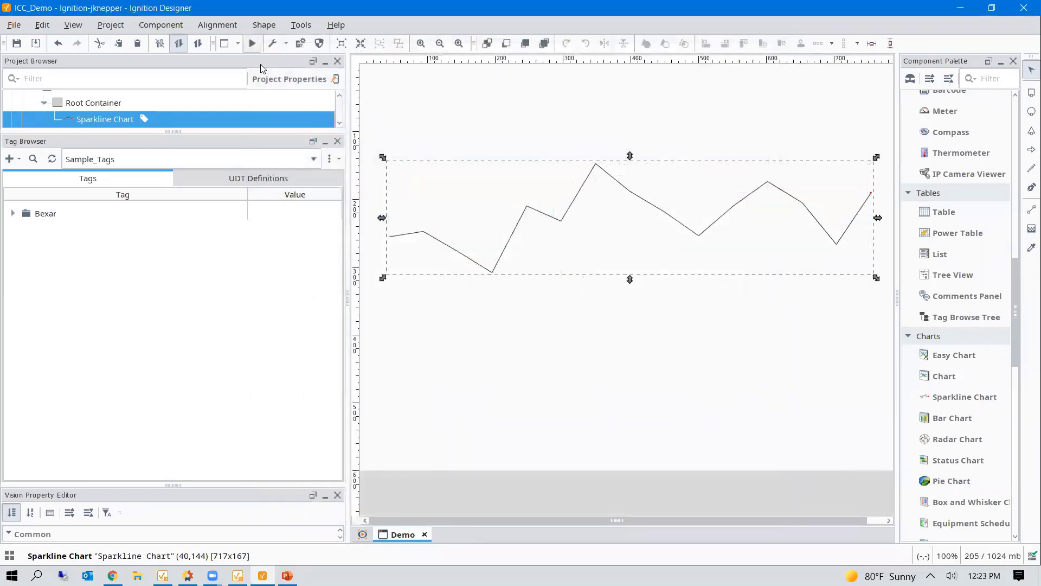
{"action": "left_click", "coordinate": [252, 44]}
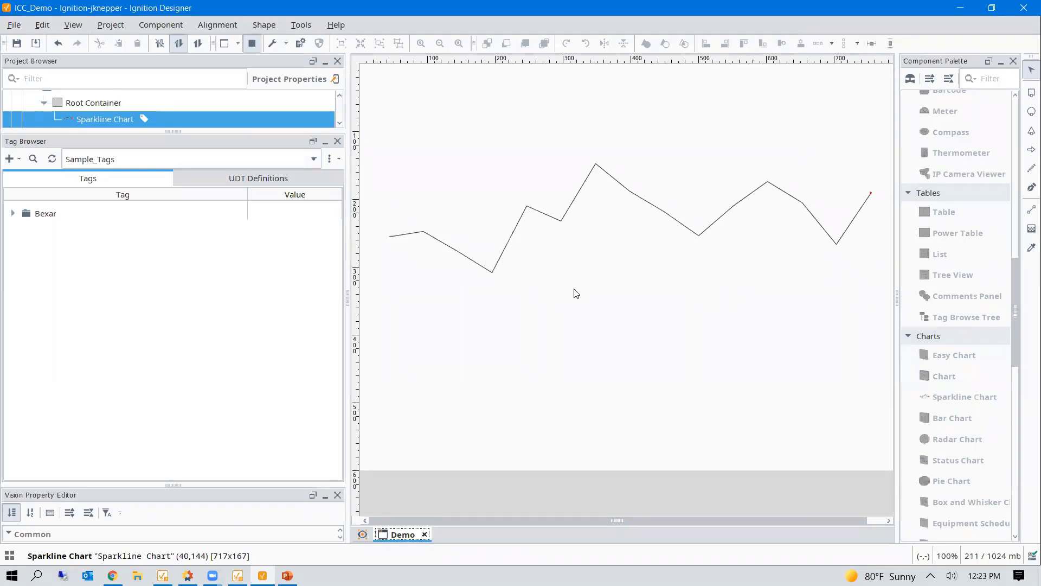
{"action": "left_click", "coordinate": [961, 8]}
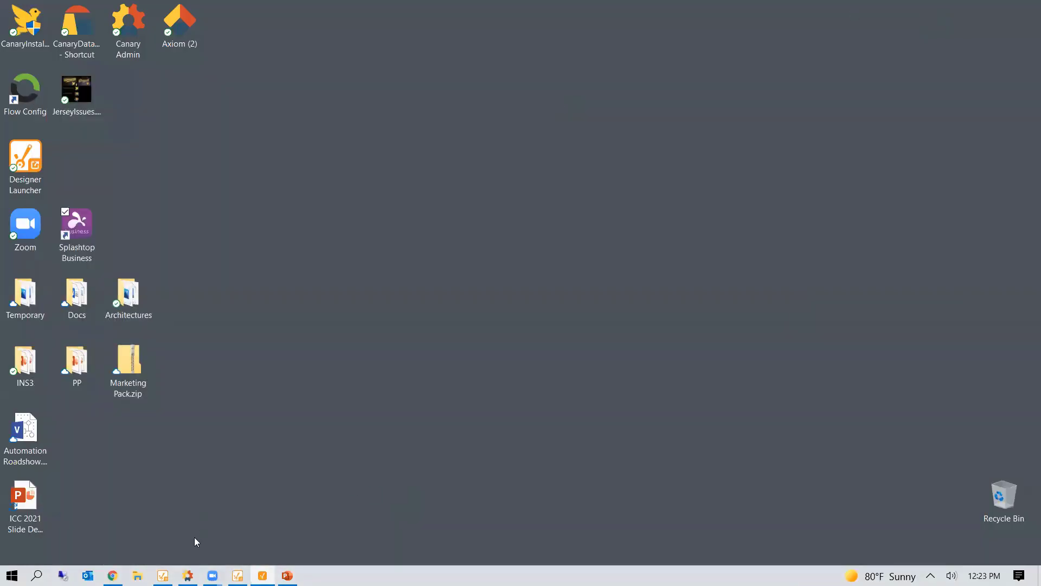
- In Canary Administrator, open the Roadshow - Water District view from the Views list
{"action": "left_click", "coordinate": [188, 575]}
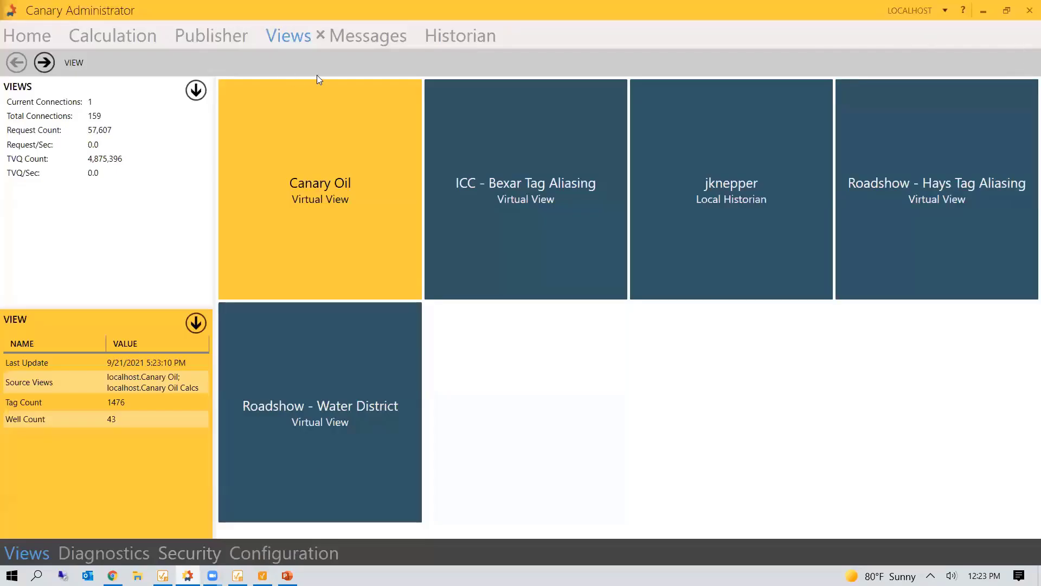
{"action": "left_click", "coordinate": [33, 37]}
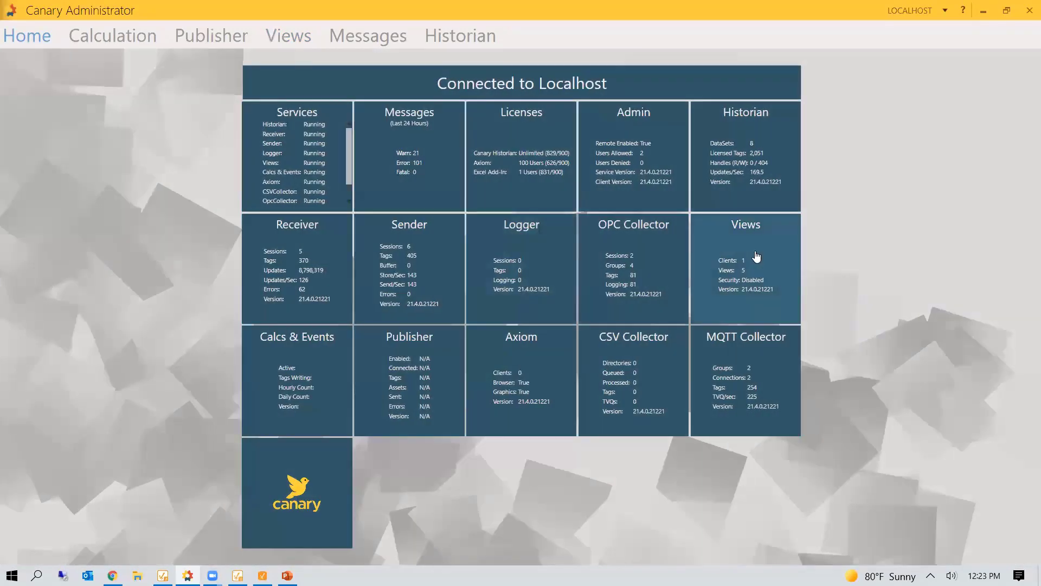
{"action": "left_click", "coordinate": [774, 278]}
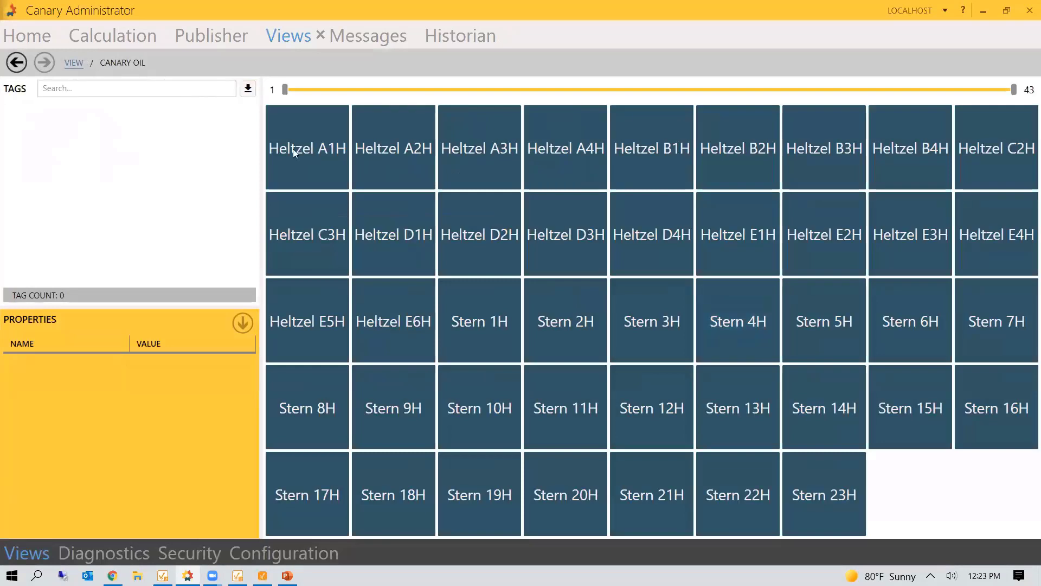
{"action": "left_click", "coordinate": [75, 64]}
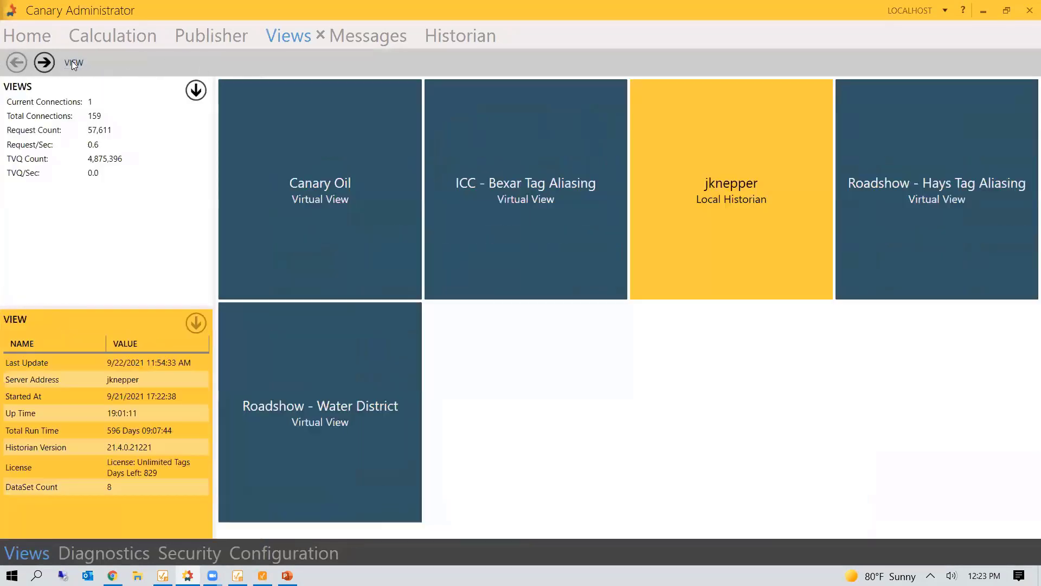
{"action": "left_click", "coordinate": [395, 390]}
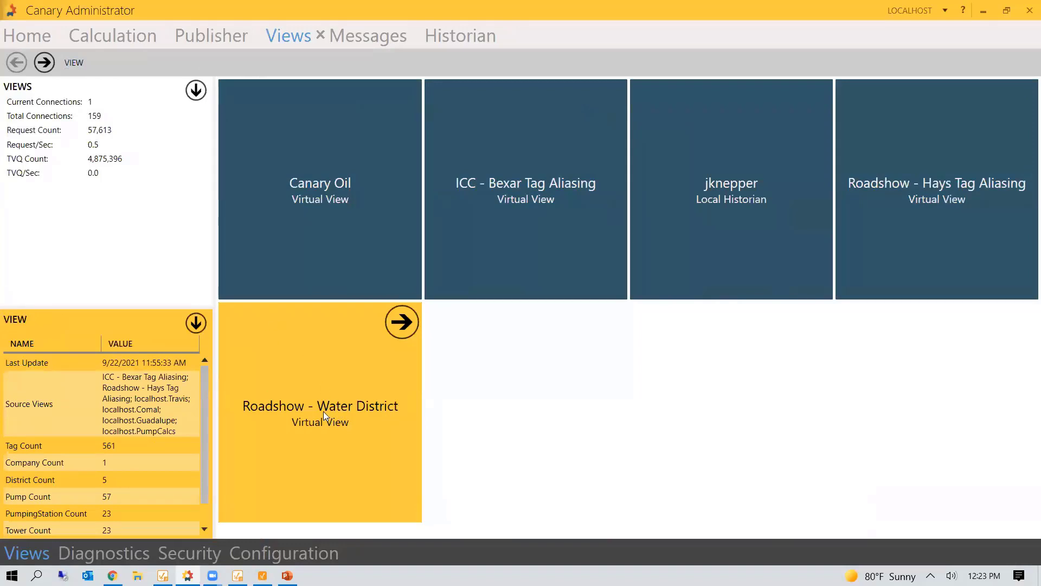
{"action": "double_click", "coordinate": [323, 411]}
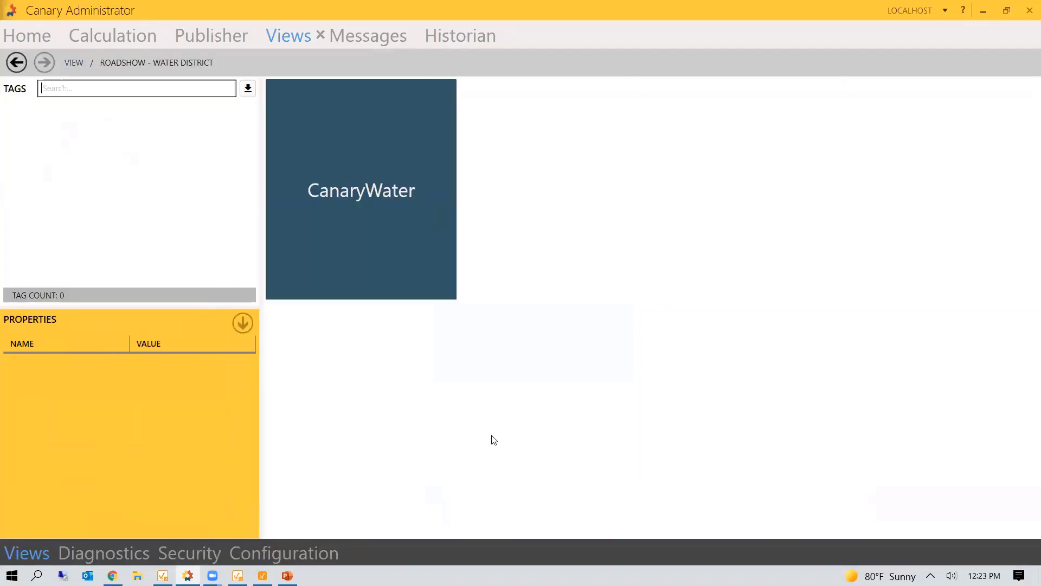
- Drill into CanaryWater and the Bexar district, inspecting Station01, Station02 and Station03
{"action": "left_click", "coordinate": [389, 192]}
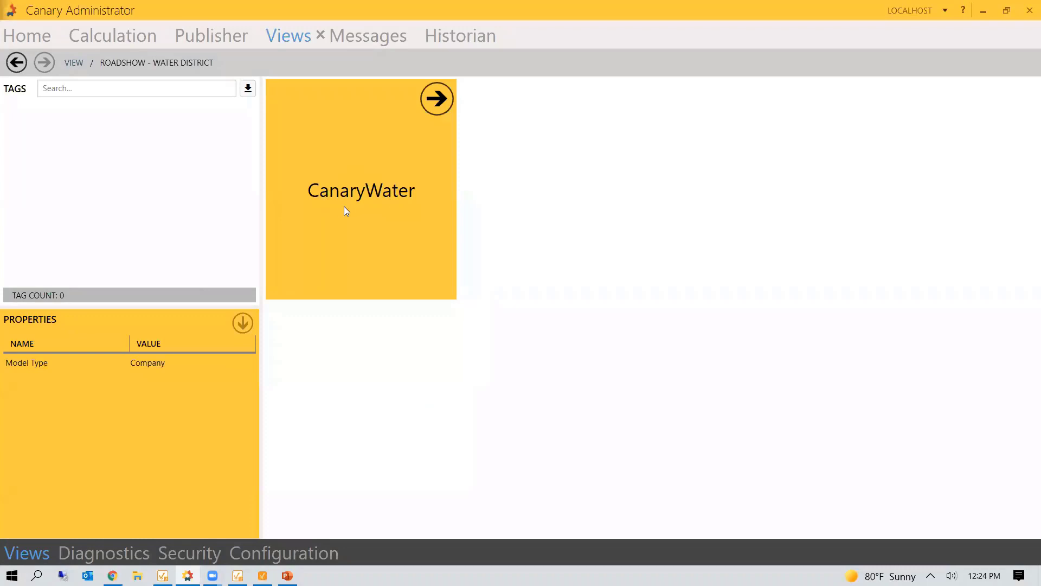
{"action": "double_click", "coordinate": [371, 207]}
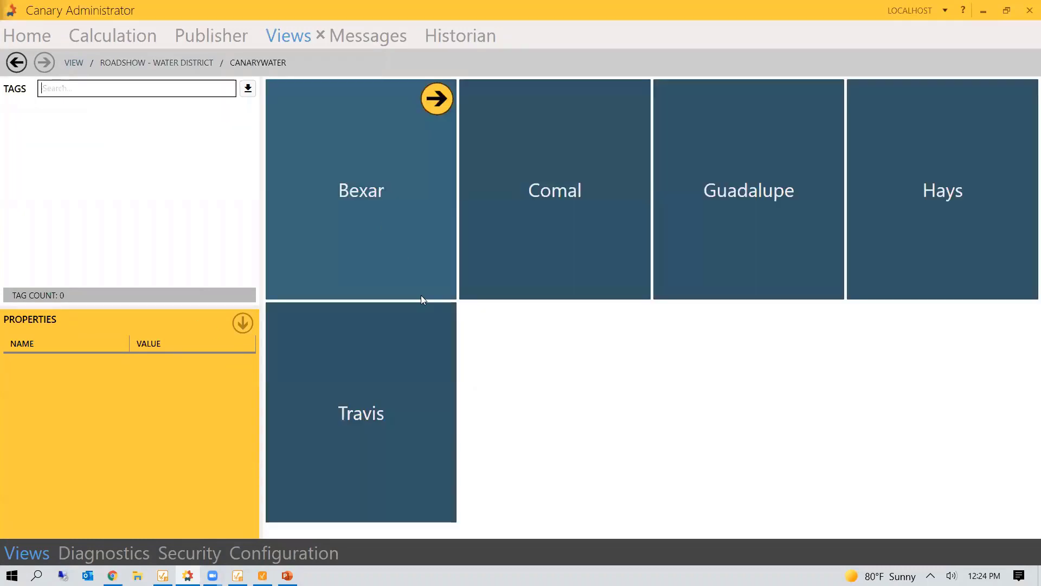
{"action": "left_click", "coordinate": [394, 214]}
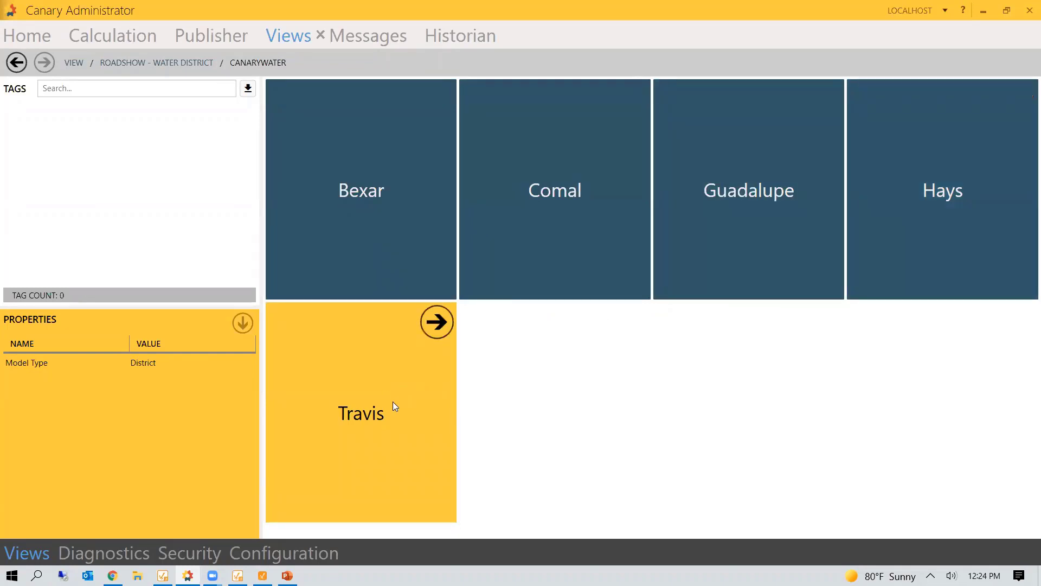
{"action": "left_click", "coordinate": [349, 229]}
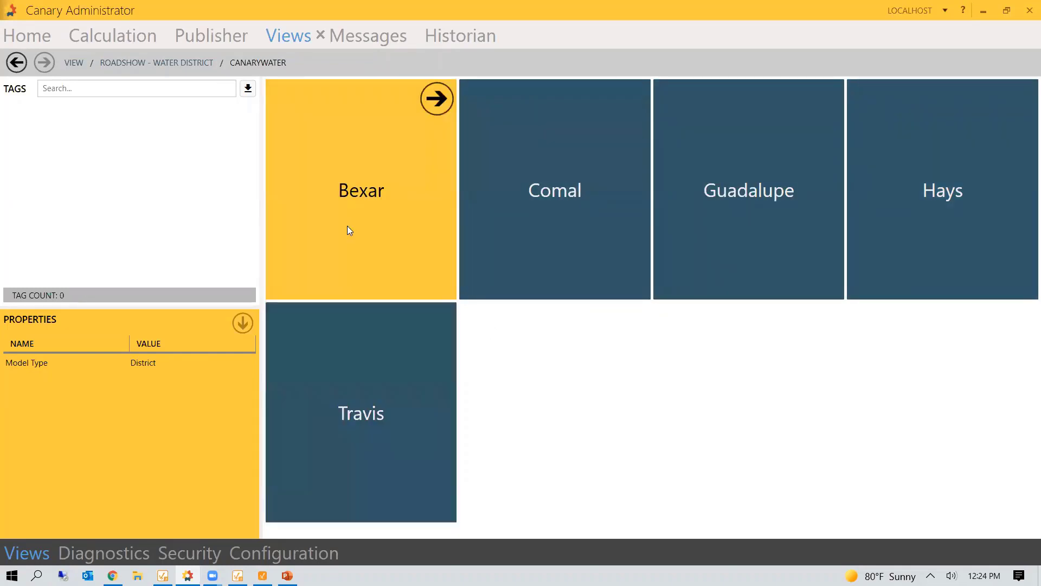
{"action": "double_click", "coordinate": [376, 206]}
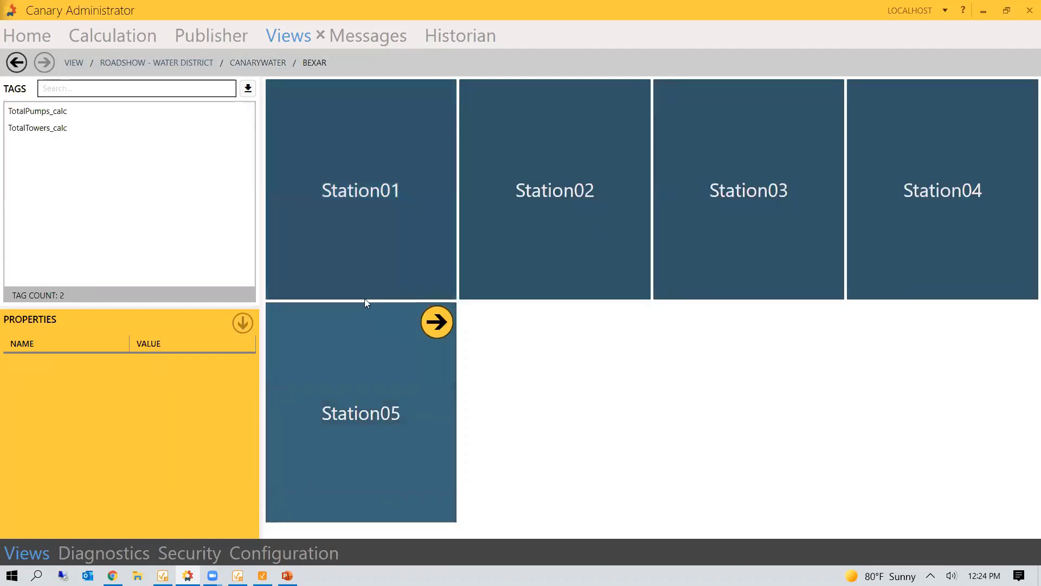
{"action": "left_click", "coordinate": [347, 213]}
{"action": "left_click", "coordinate": [529, 219]}
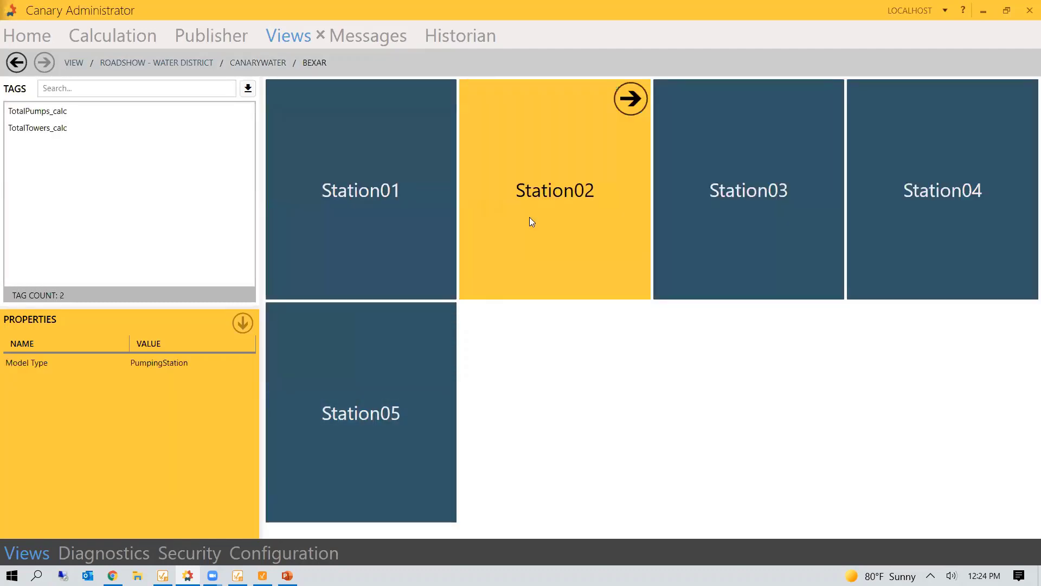
{"action": "left_click", "coordinate": [757, 229]}
- Open Station01, look over Pump01, Pump02 and Tower01, then open Pump01's tags
{"action": "double_click", "coordinate": [425, 200]}
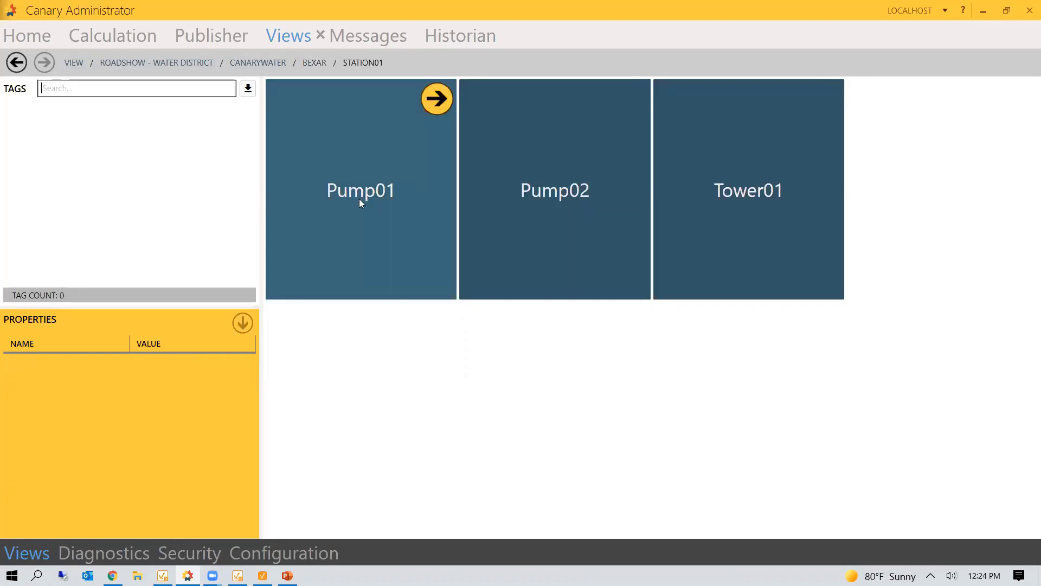
{"action": "left_click", "coordinate": [358, 197]}
{"action": "left_click", "coordinate": [533, 196]}
{"action": "left_click", "coordinate": [710, 215]}
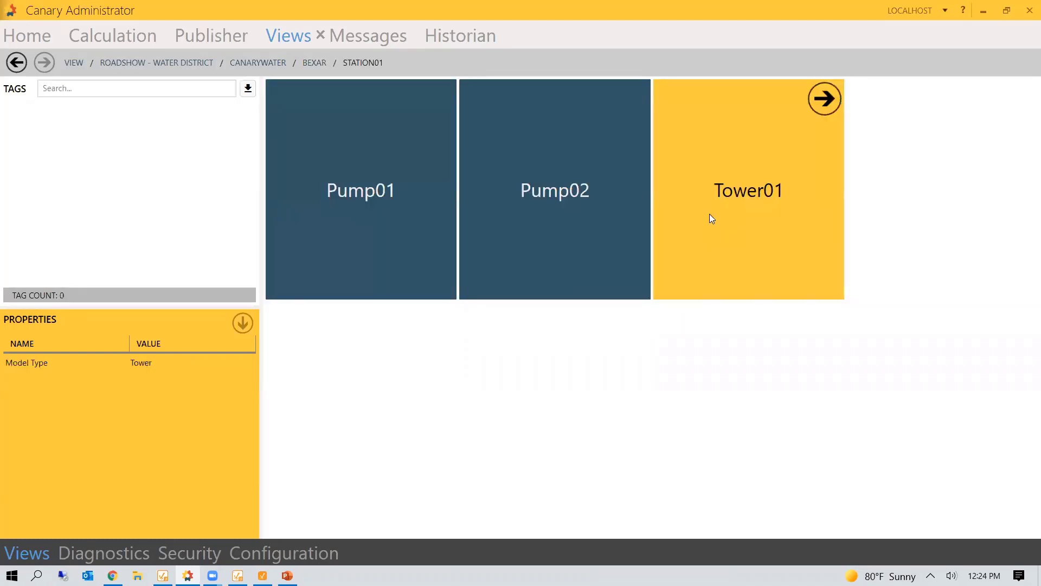
{"action": "double_click", "coordinate": [407, 185]}
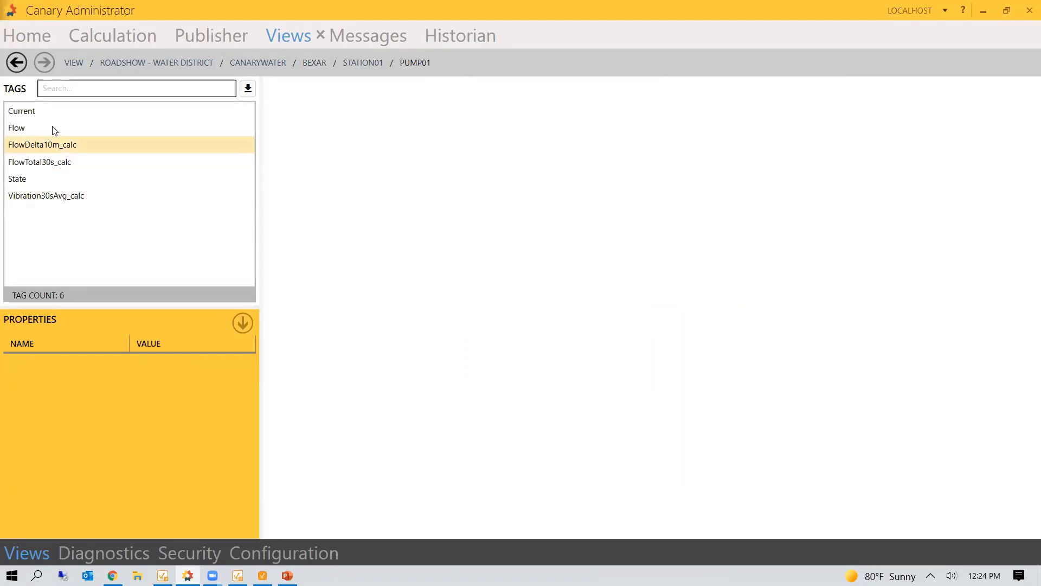
- Review recorded history for Pump01's Current, Flow, FlowDelta10m_calc and FlowTotal30s_calc tags
{"action": "left_click", "coordinate": [42, 109]}
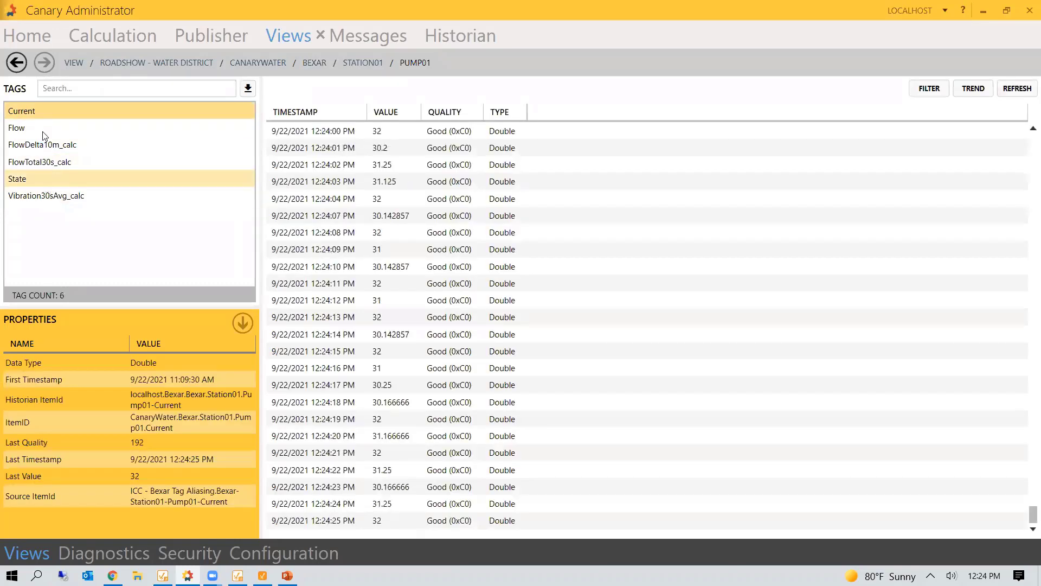
{"action": "left_click", "coordinate": [43, 130]}
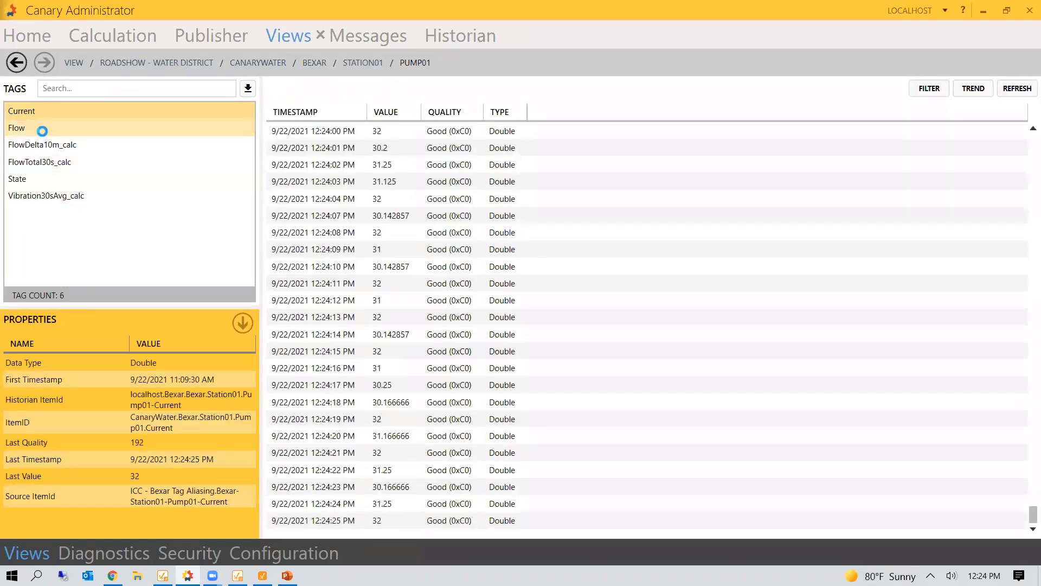
{"action": "left_click", "coordinate": [74, 149]}
{"action": "left_click", "coordinate": [74, 164]}
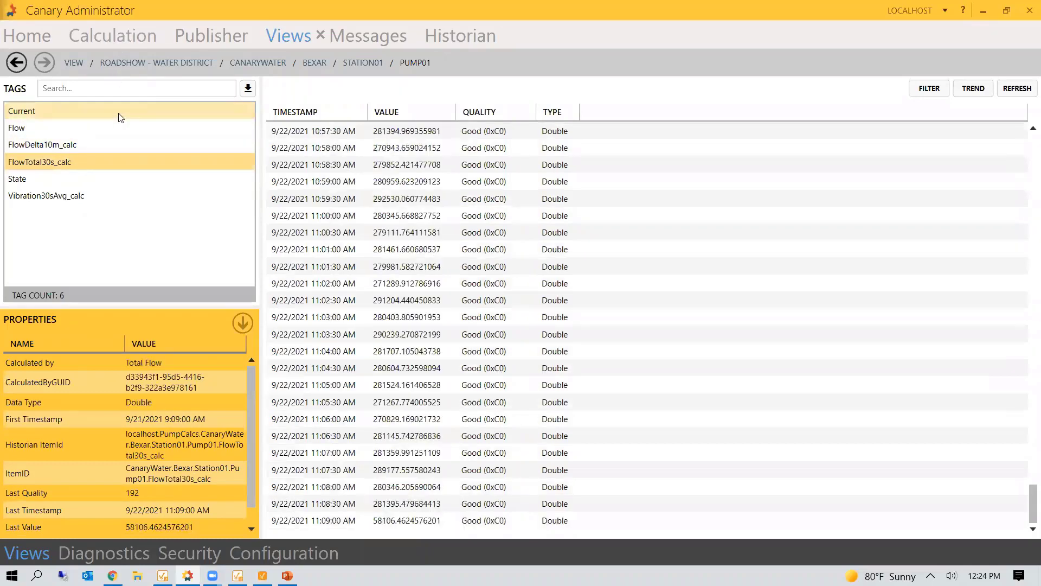
{"action": "left_click", "coordinate": [53, 110]}
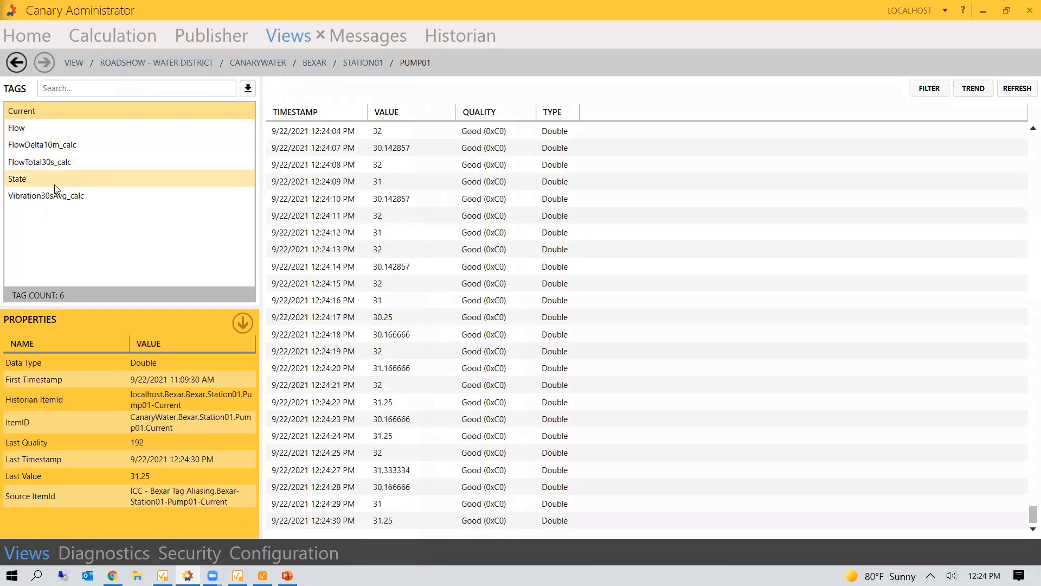
{"action": "left_click", "coordinate": [119, 35]}
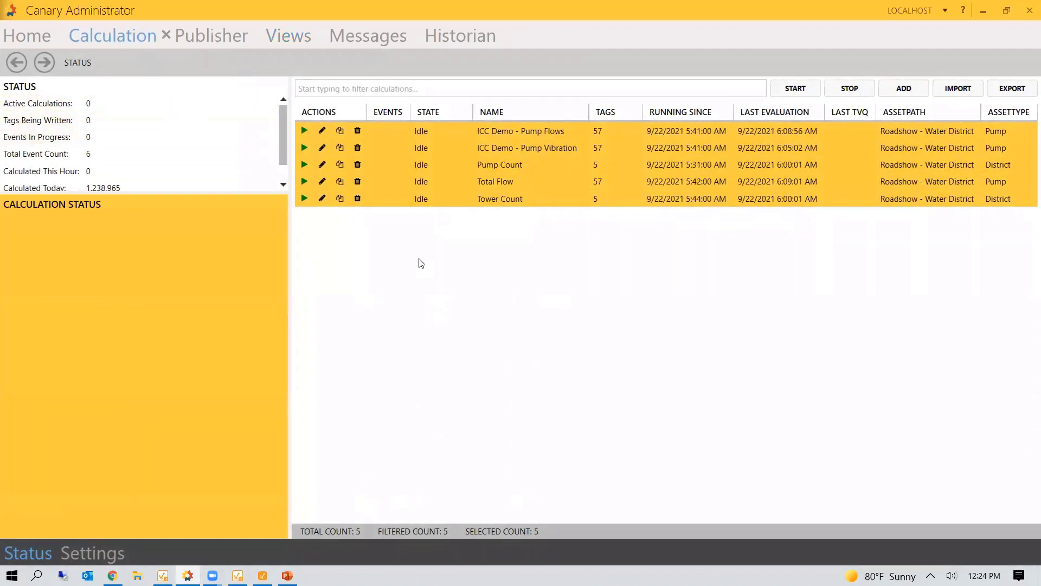
- Open the ICC Demo - Pump Flows calculation to examine its DeltaBounds expression for Pump01
{"action": "double_click", "coordinate": [495, 130]}
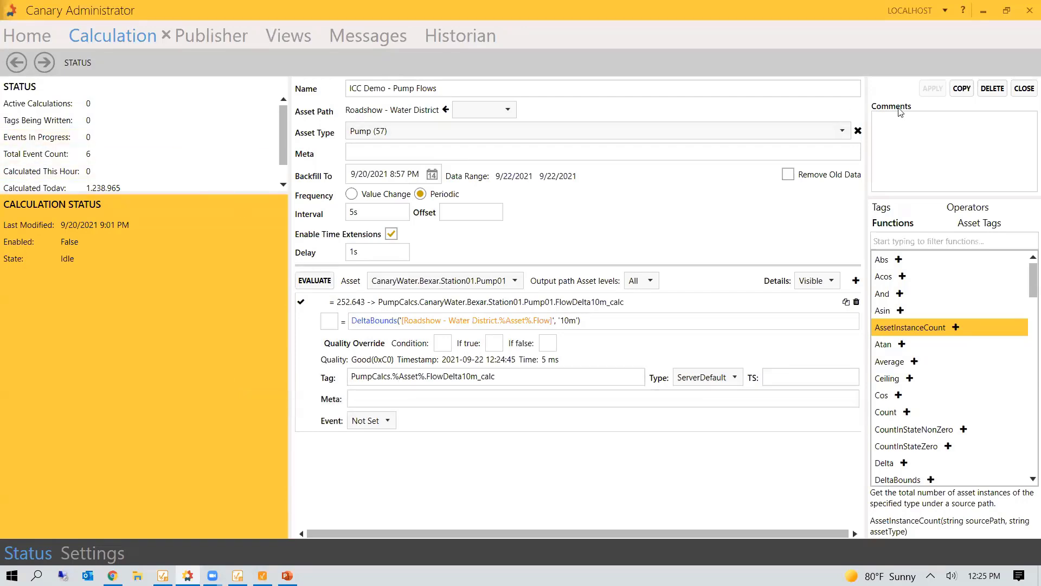
- Start Pump Flows, Pump Vibration, Pump Count, Total Flow and Tower Count calculations in Live Mode
{"action": "left_click", "coordinate": [1024, 88]}
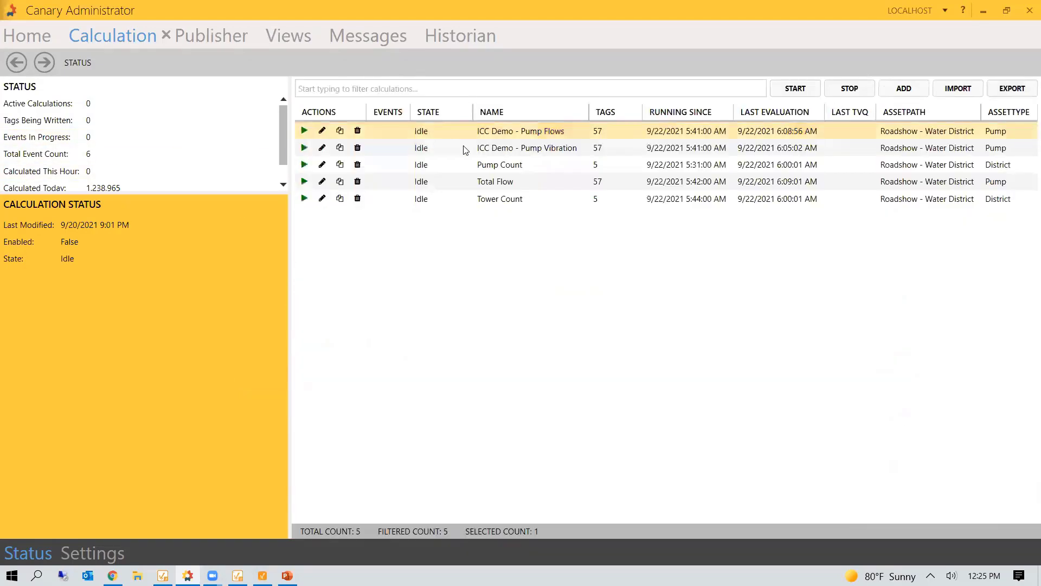
{"action": "left_click", "coordinate": [304, 131]}
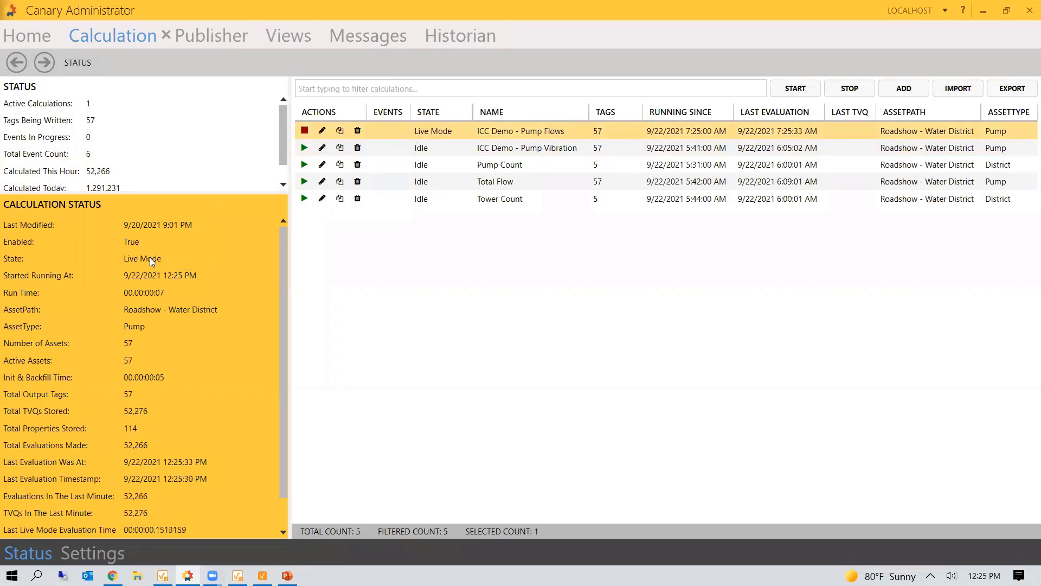
{"action": "left_click", "coordinate": [304, 150]}
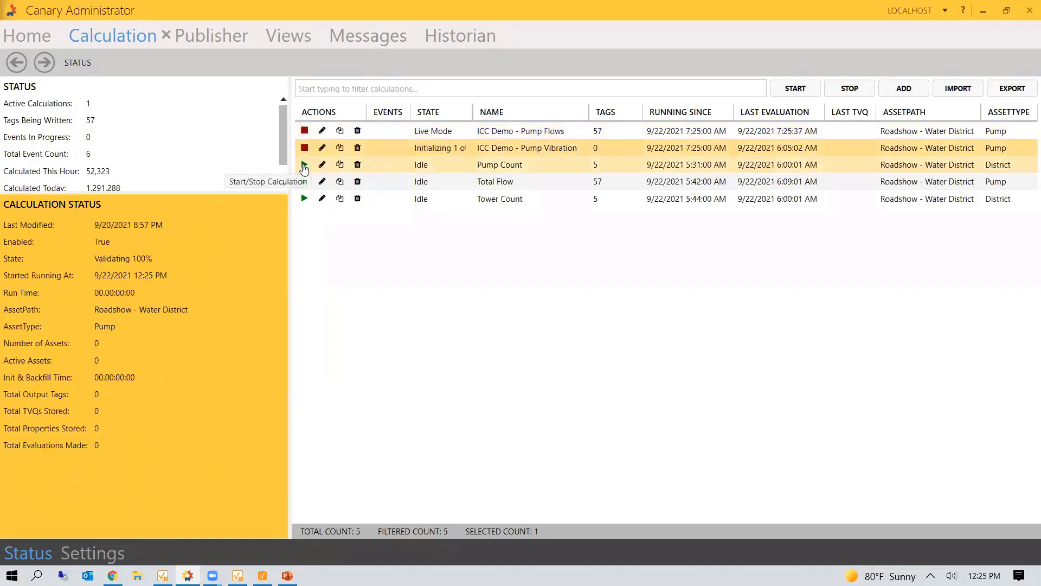
{"action": "left_click", "coordinate": [304, 165]}
{"action": "left_click", "coordinate": [304, 182]}
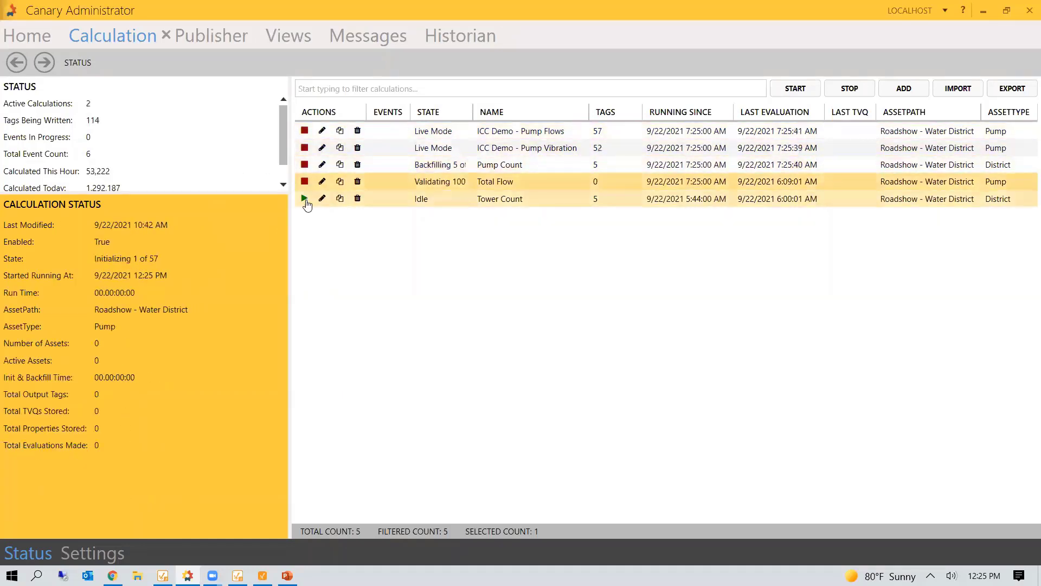
{"action": "left_click", "coordinate": [304, 199]}
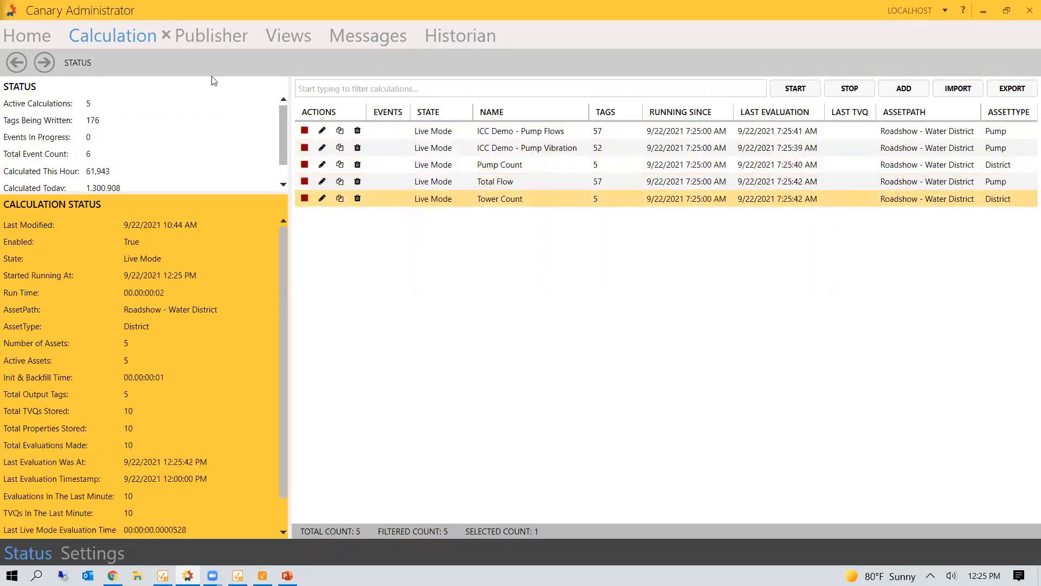
{"action": "left_click", "coordinate": [188, 38]}
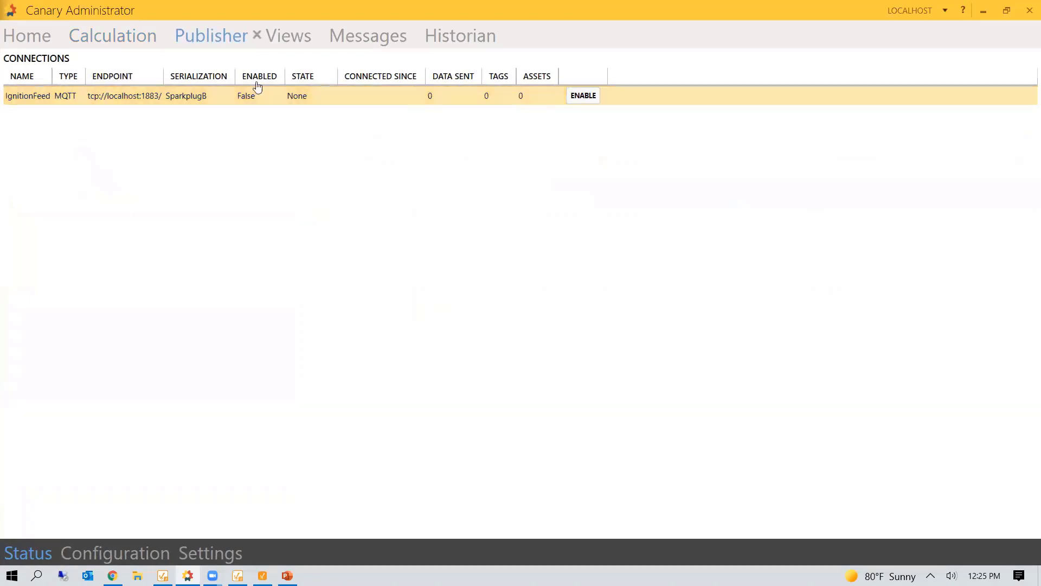
- Review the IgnitionFeed MQTT settings, then enable it so it connects and publishes 181 tags
{"action": "left_click", "coordinate": [154, 556]}
{"action": "scroll", "coordinate": [217, 269], "scroll_direction": "down", "scroll_amount": 2}
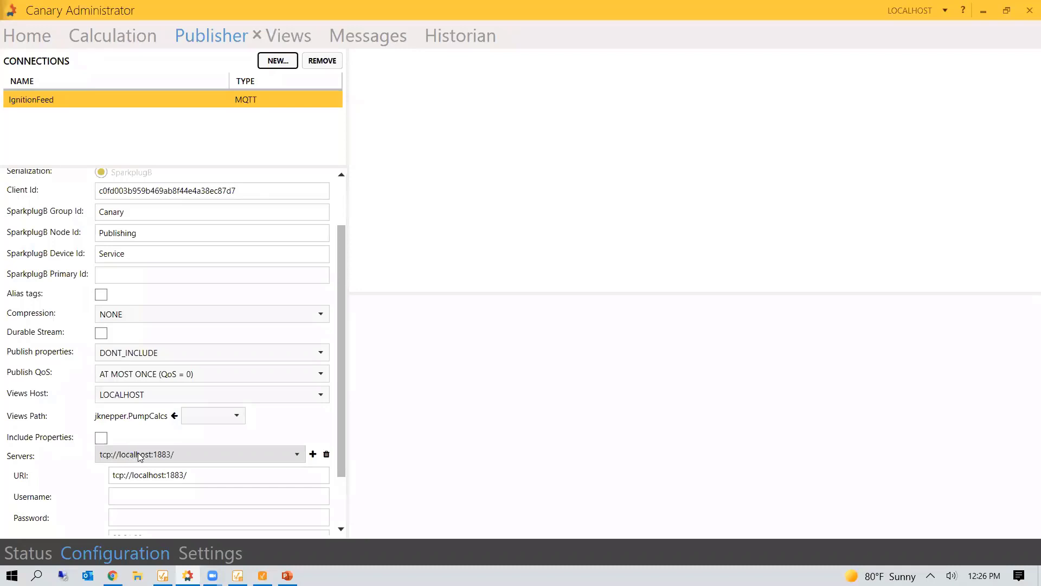
{"action": "scroll", "coordinate": [90, 485], "scroll_direction": "down", "scroll_amount": 1}
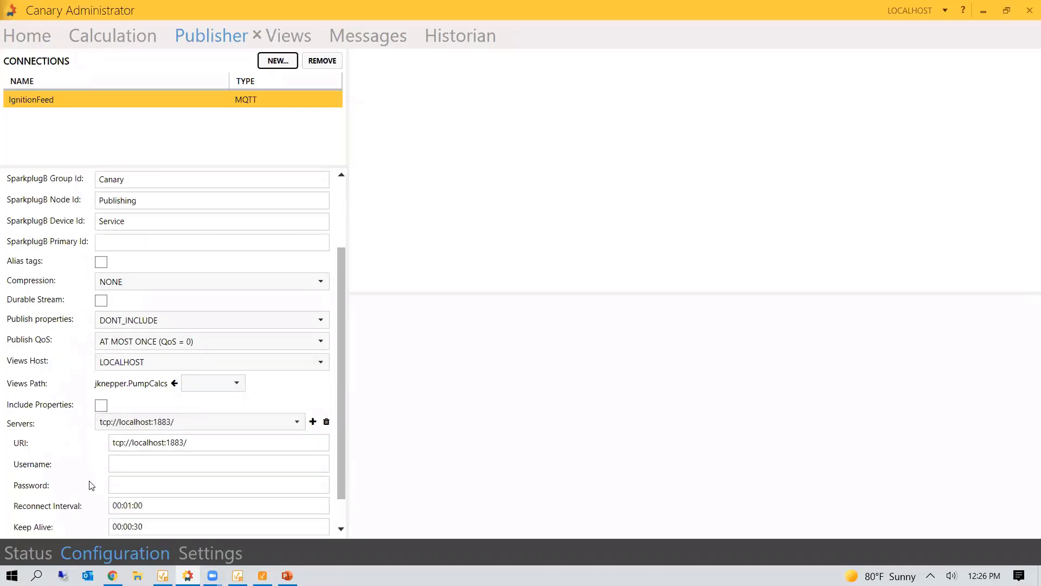
{"action": "scroll", "coordinate": [92, 469], "scroll_direction": "down", "scroll_amount": 1}
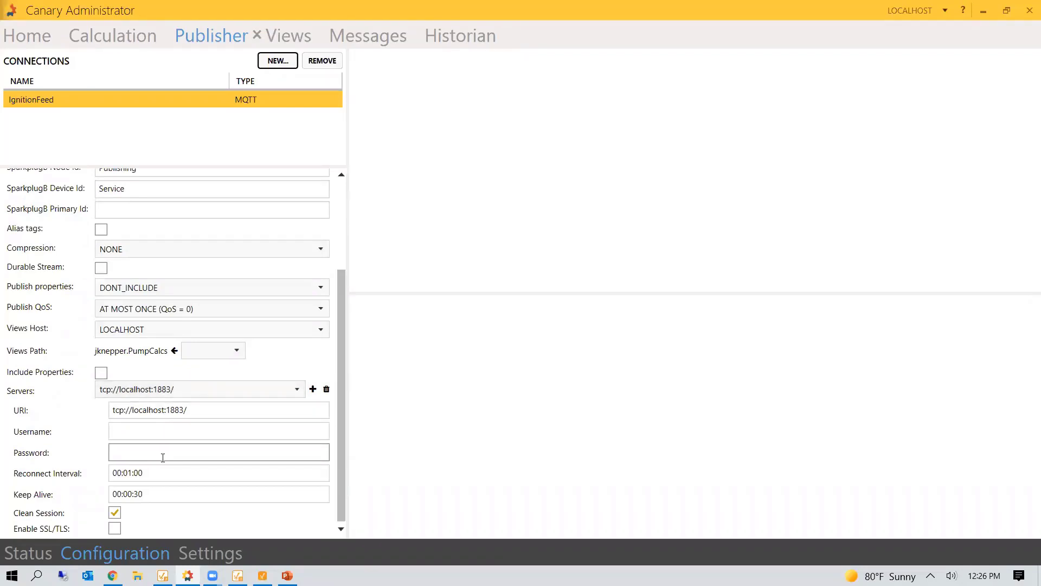
{"action": "scroll", "coordinate": [130, 273], "scroll_direction": "up", "scroll_amount": 4}
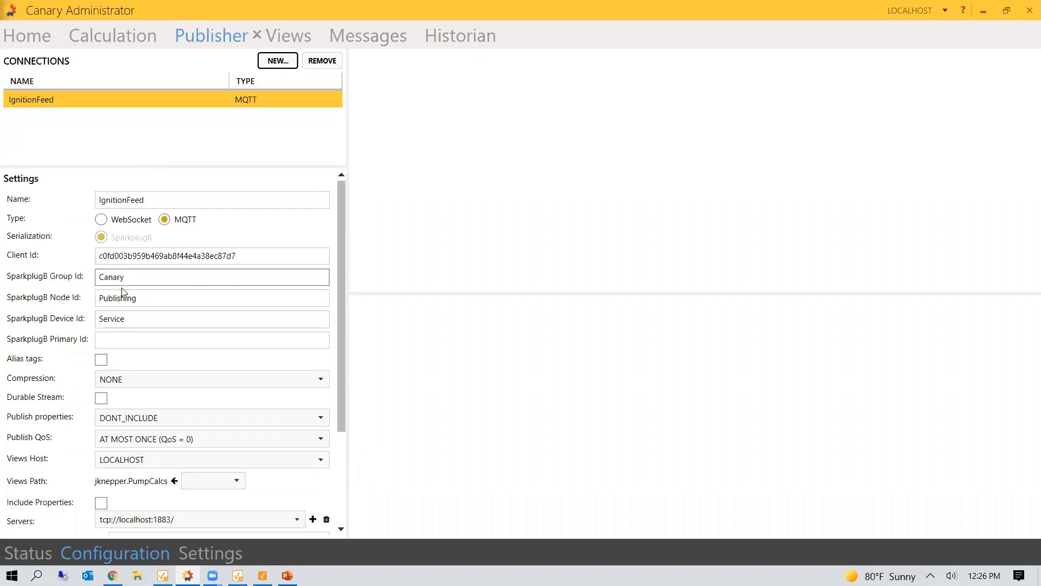
{"action": "left_click", "coordinate": [44, 551]}
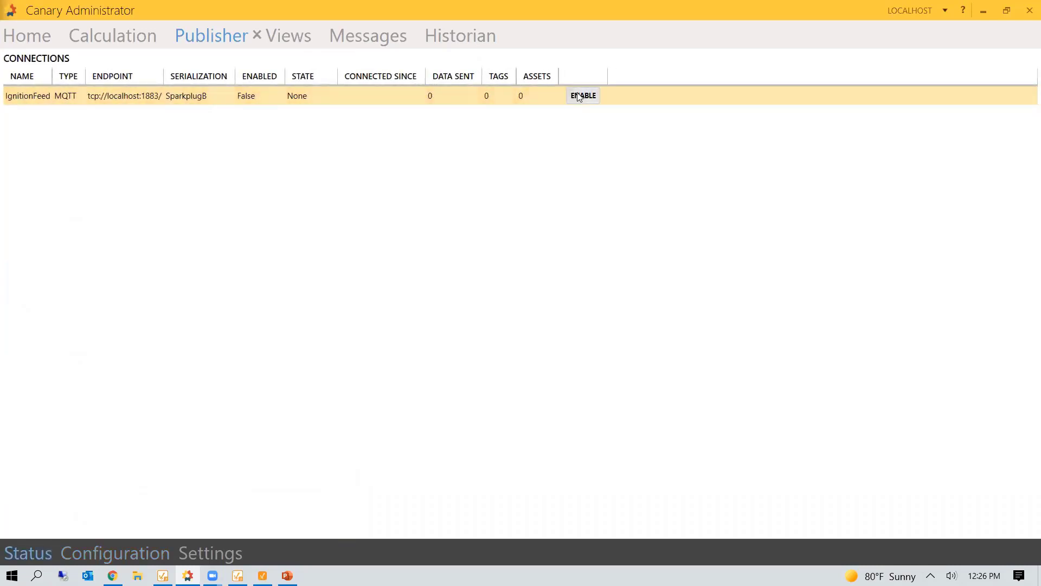
{"action": "left_click", "coordinate": [579, 96]}
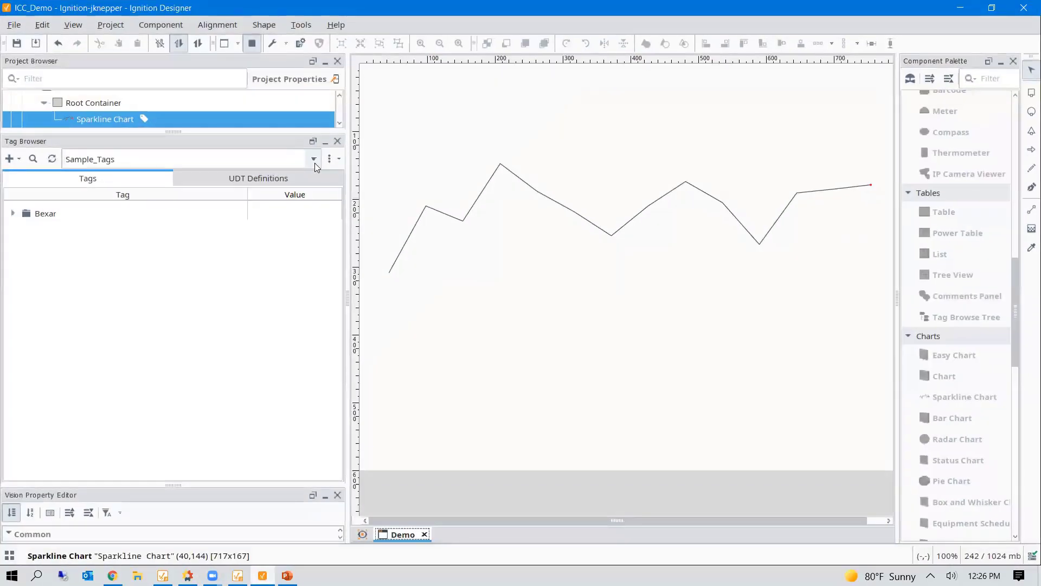
{"action": "left_click", "coordinate": [314, 162]}
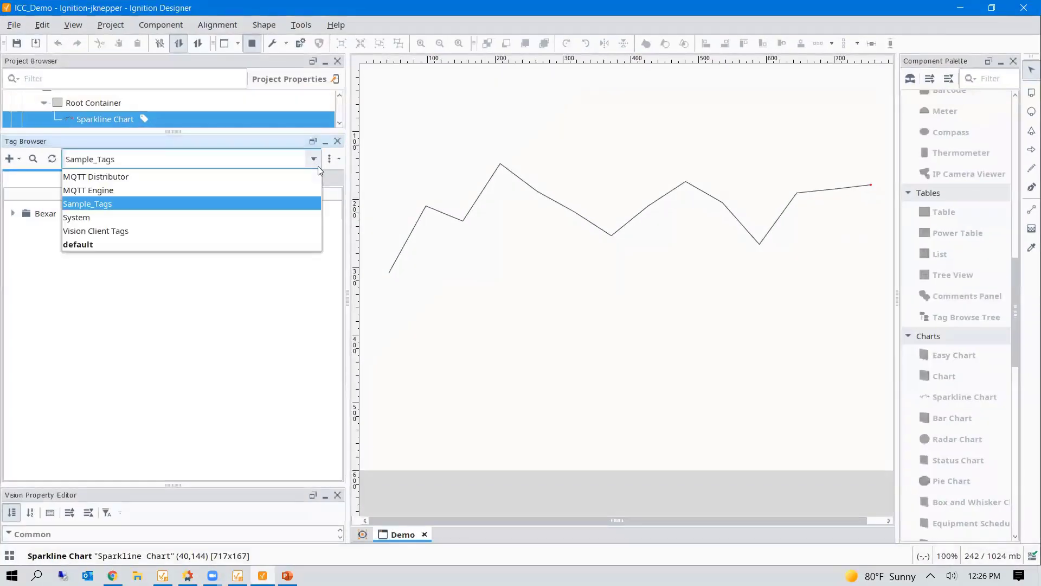
{"action": "left_click", "coordinate": [277, 190]}
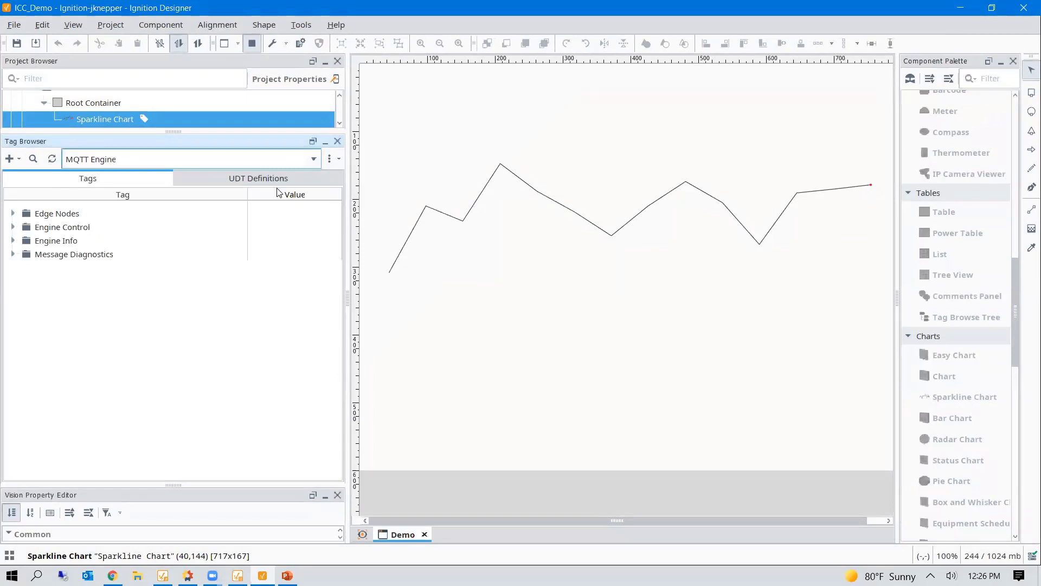
{"action": "left_click", "coordinate": [12, 213]}
{"action": "left_click", "coordinate": [24, 228]}
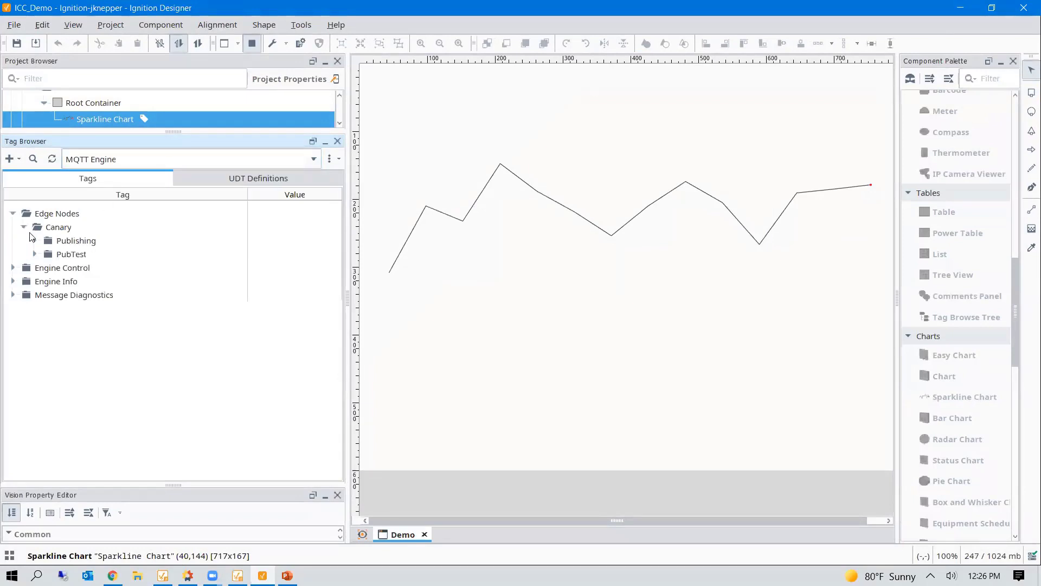
{"action": "left_click", "coordinate": [34, 240]}
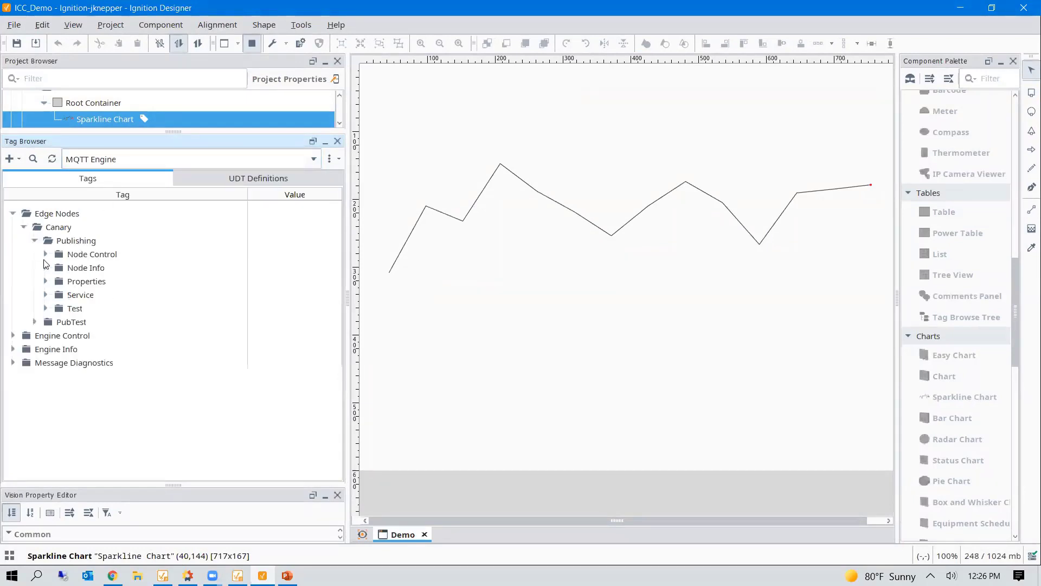
{"action": "left_click", "coordinate": [45, 295]}
{"action": "left_click", "coordinate": [57, 322]}
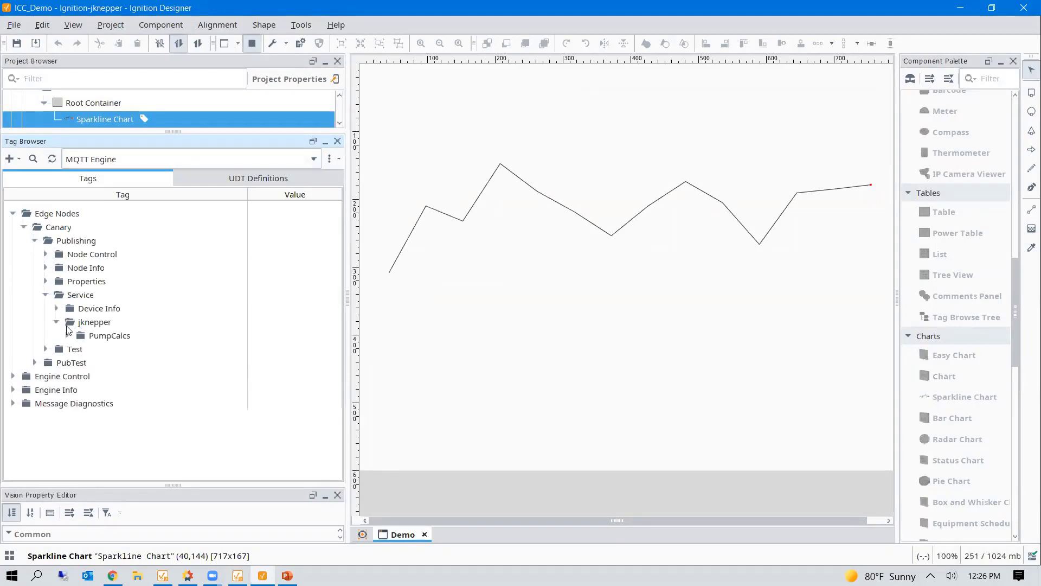
{"action": "left_click", "coordinate": [67, 336]}
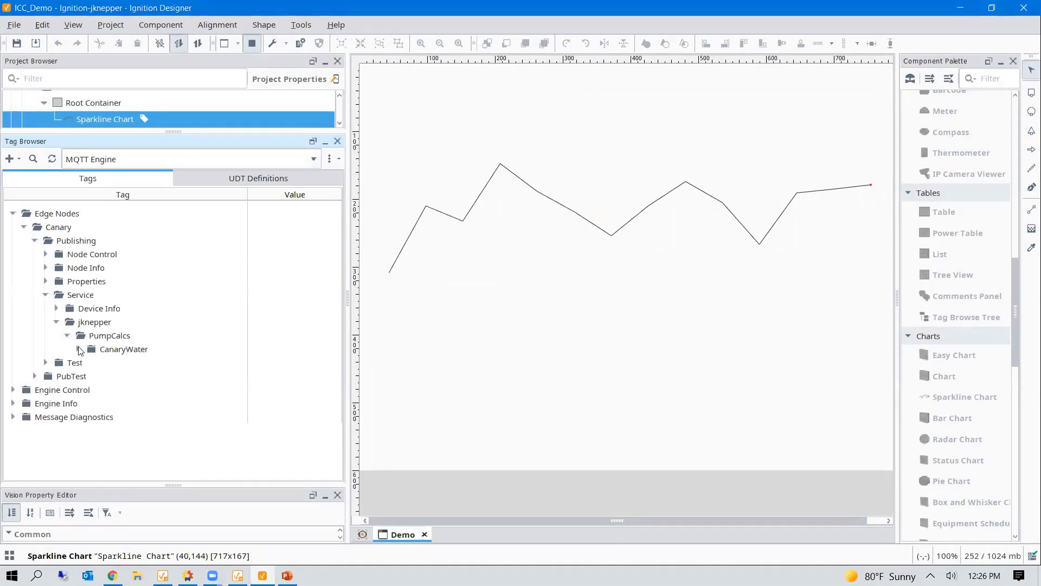
{"action": "left_click", "coordinate": [78, 349]}
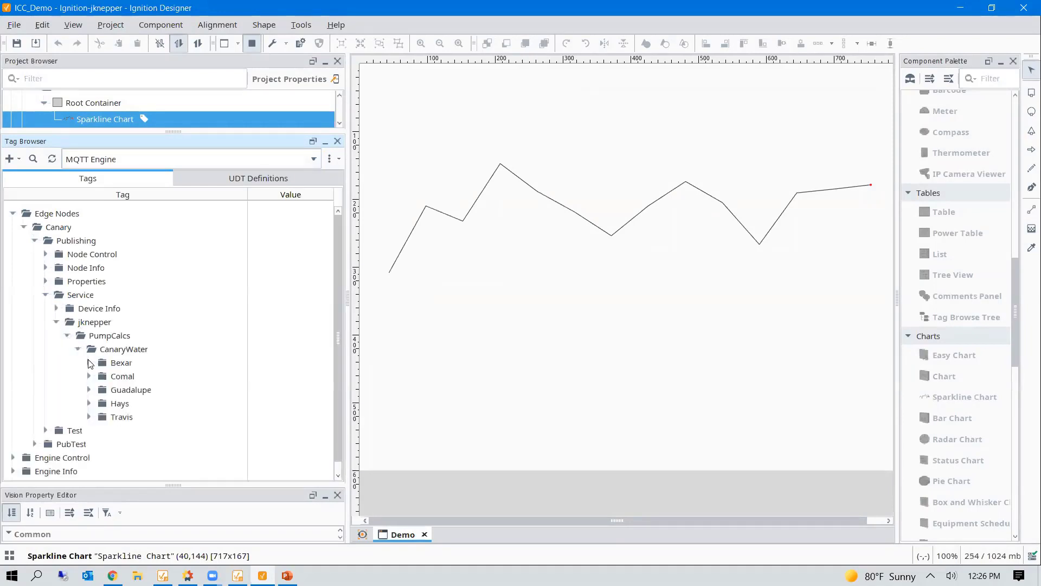
- Expand Bexar > Station01 > Pump01 to reveal its calculated tags, then leave preview mode
{"action": "scroll", "coordinate": [90, 363], "scroll_direction": "down", "scroll_amount": 1}
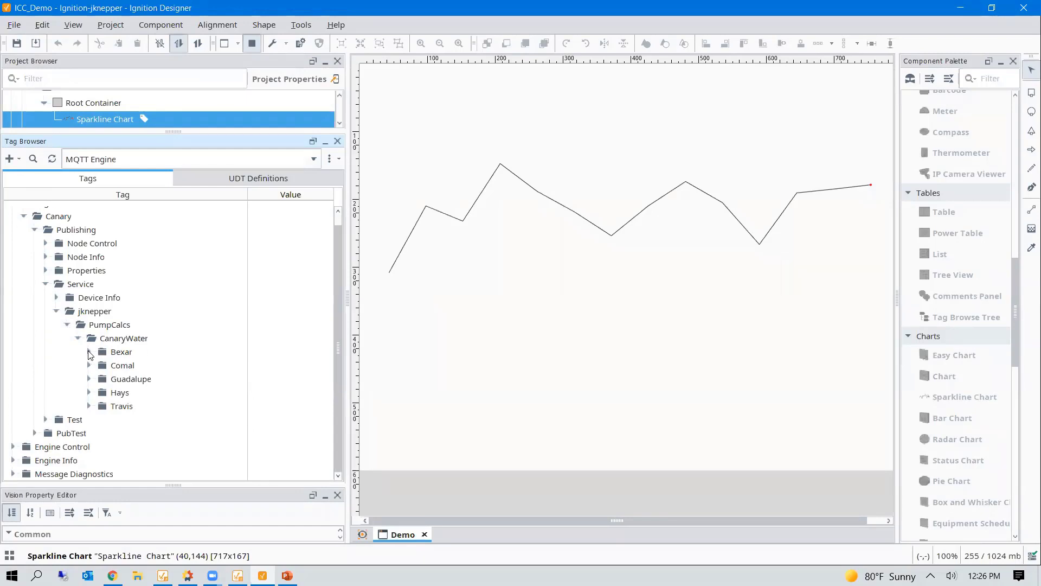
{"action": "left_click", "coordinate": [90, 353]}
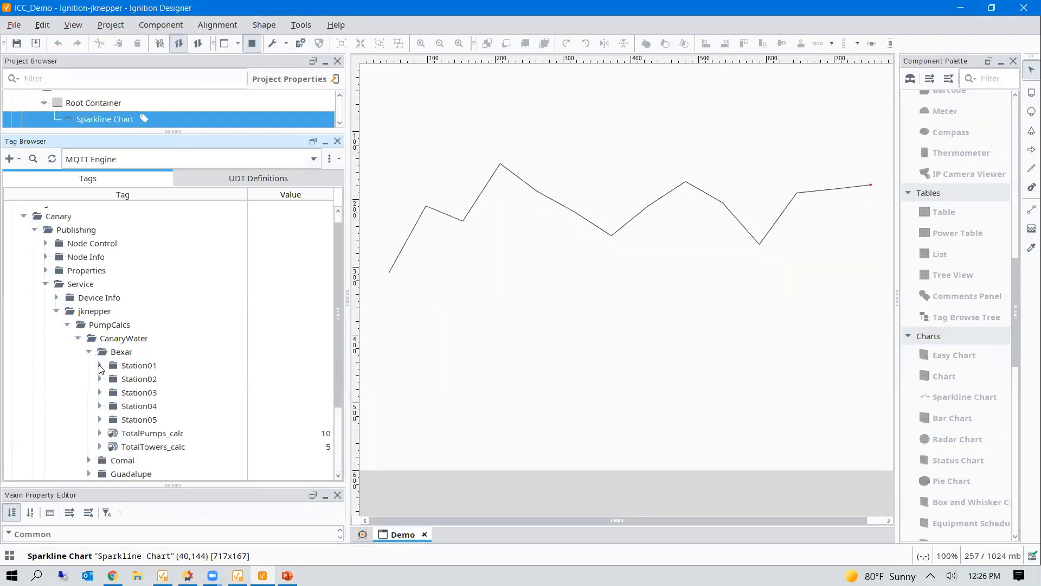
{"action": "left_click", "coordinate": [100, 365]}
{"action": "left_click", "coordinate": [111, 379]}
{"action": "scroll", "coordinate": [142, 391], "scroll_direction": "down", "scroll_amount": 3}
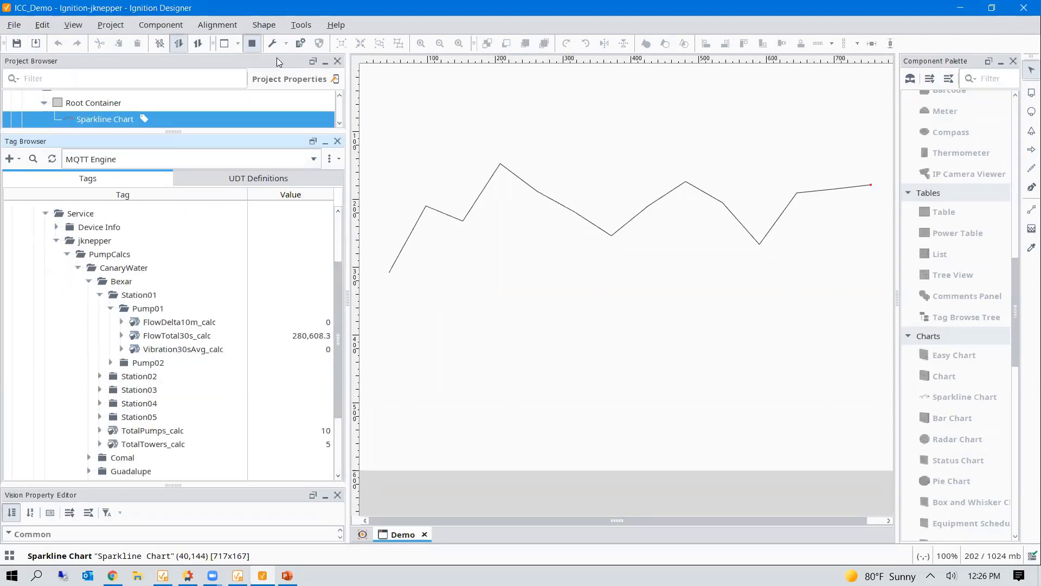
{"action": "left_click", "coordinate": [251, 43]}
- Place an LED Display on the canvas below the sparkline chart
{"action": "scroll", "coordinate": [979, 408], "scroll_direction": "up", "scroll_amount": 1}
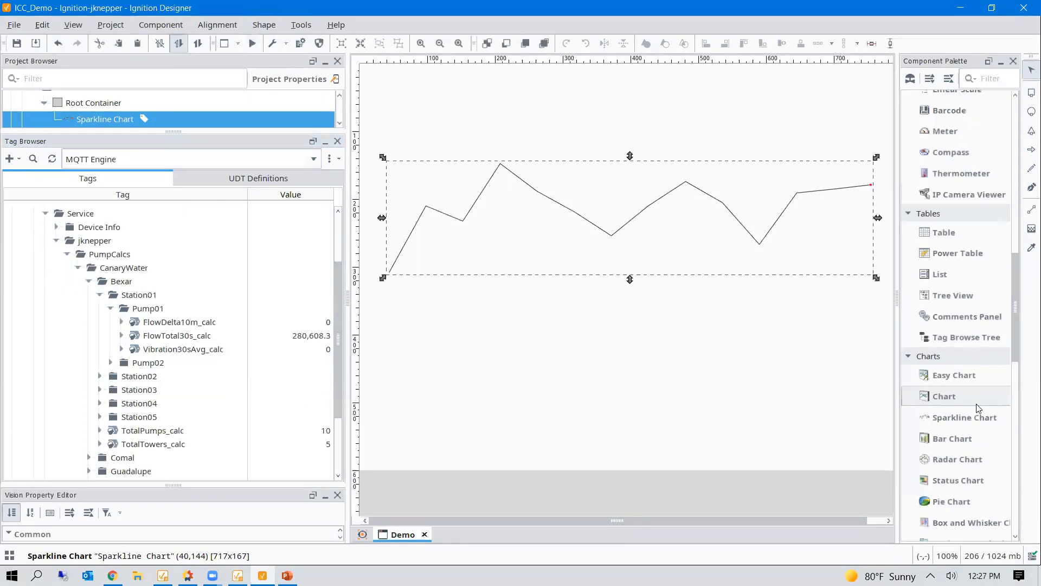
{"action": "scroll", "coordinate": [979, 408], "scroll_direction": "up", "scroll_amount": 6}
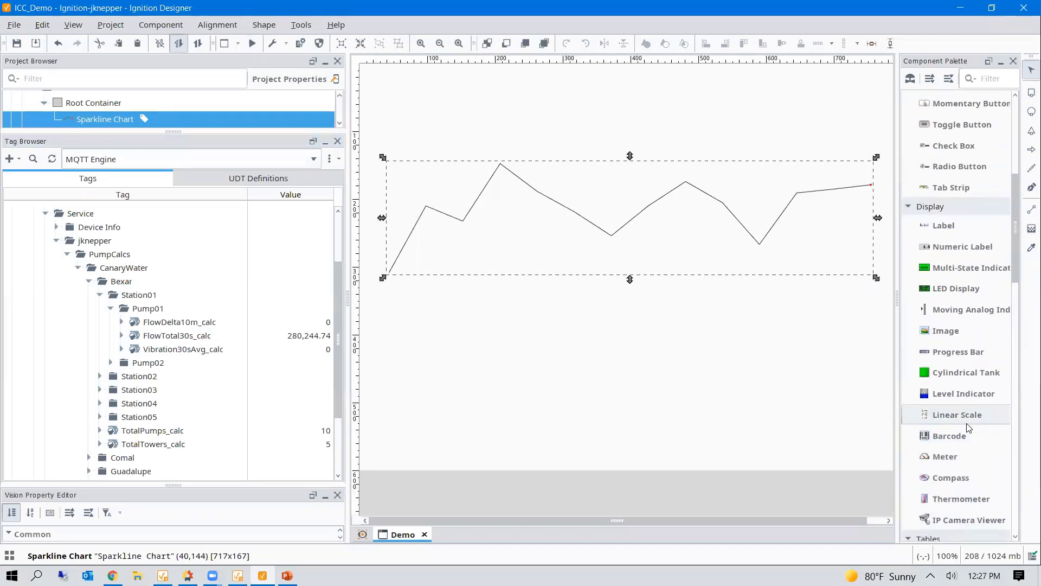
{"action": "scroll", "coordinate": [969, 428], "scroll_direction": "up", "scroll_amount": 3}
{"action": "left_click_drag", "start_coordinate": [954, 430], "coordinate": [512, 372]}
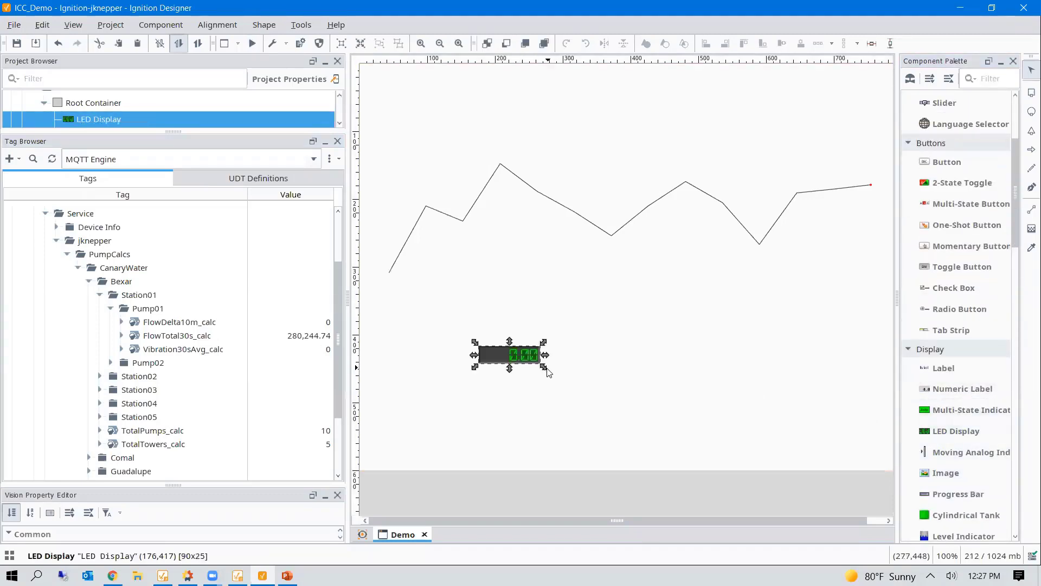
- Bind FlowTotal30s_calc to the LED Display, then minimize the Designer
{"action": "left_click", "coordinate": [173, 336]}
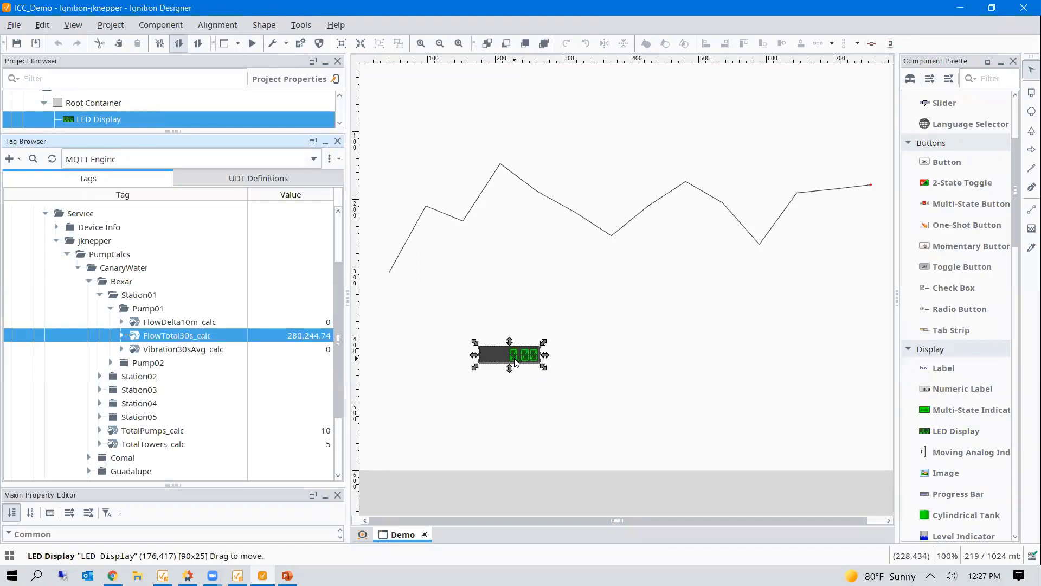
{"action": "left_click_drag", "start_coordinate": [190, 337], "coordinate": [645, 380]}
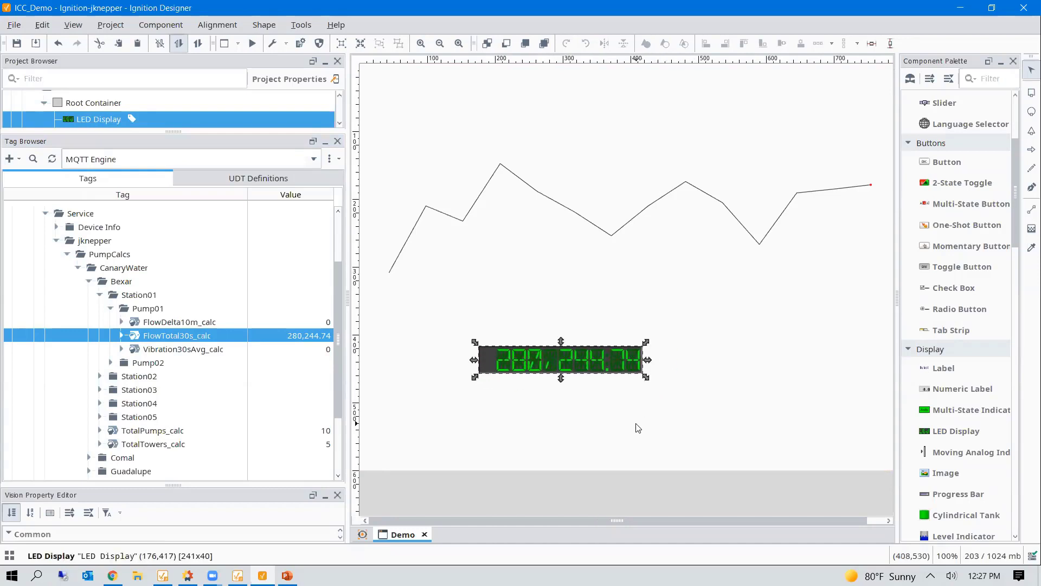
{"action": "left_click", "coordinate": [646, 418]}
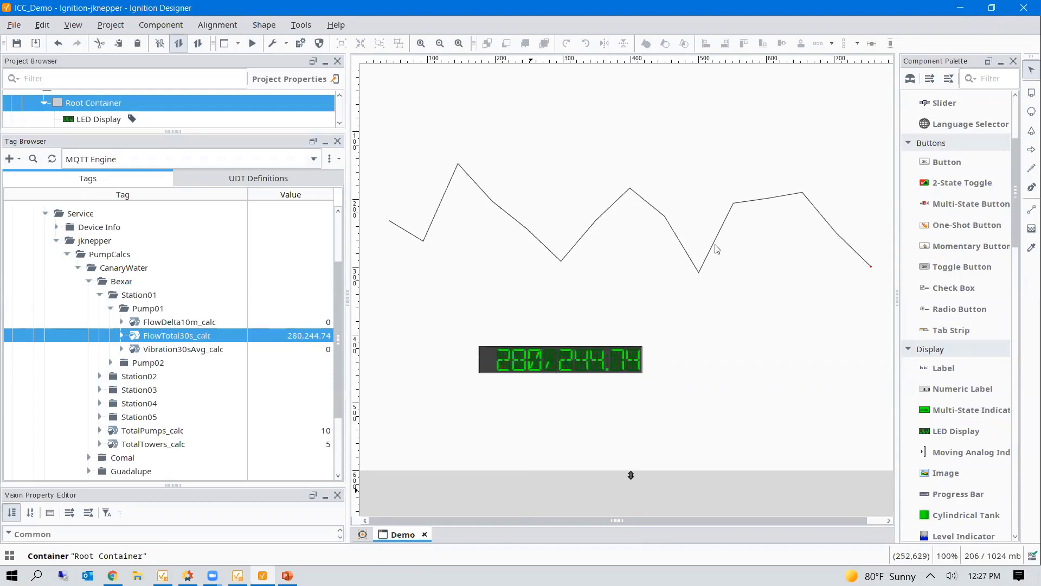
{"action": "left_click", "coordinate": [965, 9]}
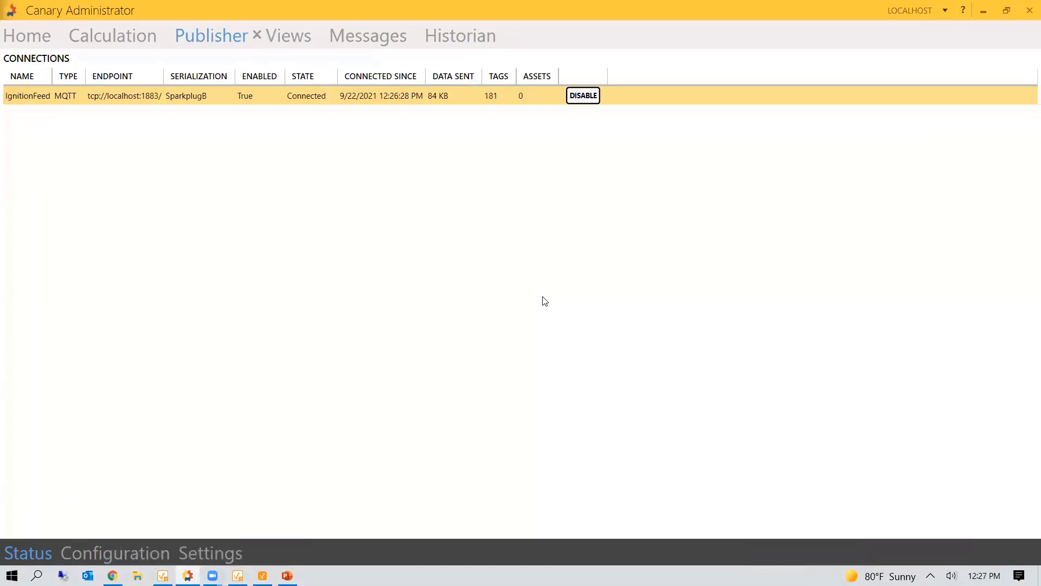